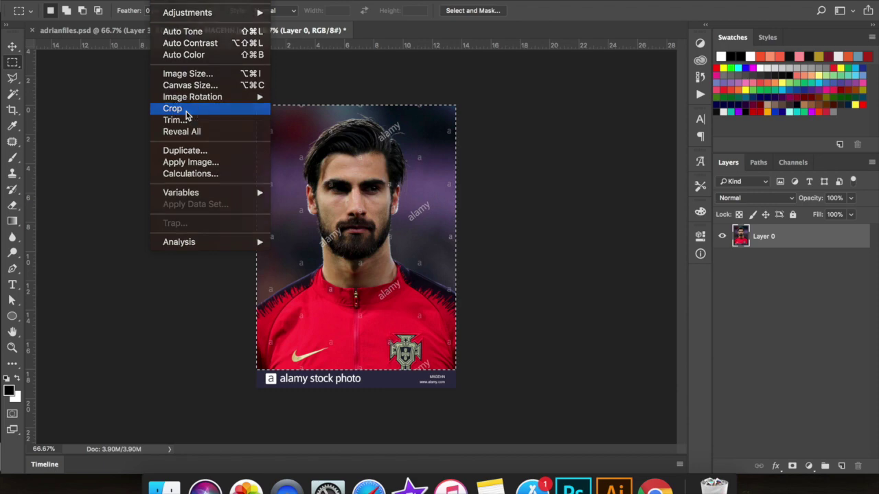
- Crop the photo to the selected area, leaving out the alamy stock photo banner strip
left_click(186, 112)
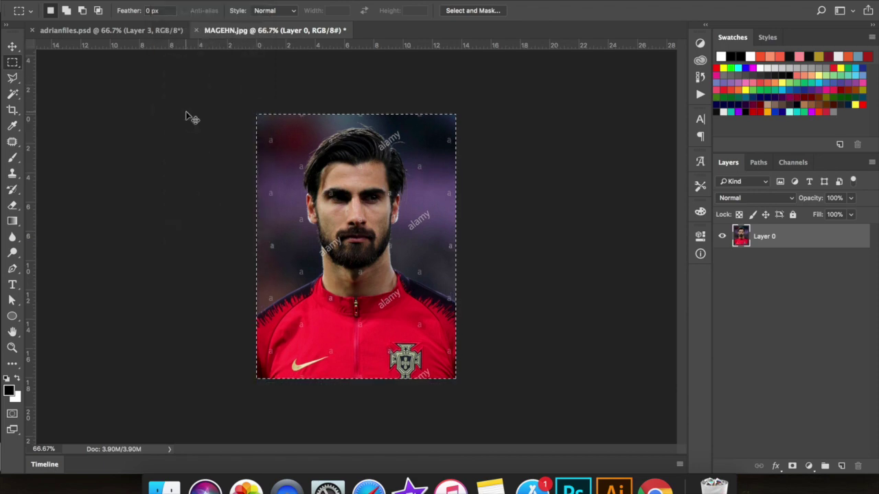
- Patch out the small "a" watermark in the purple background left of the ear, using the Patch tool in Content-Aware mode
left_click(11, 82)
key("super+plus")
key("super+plus")
key("super+plus")
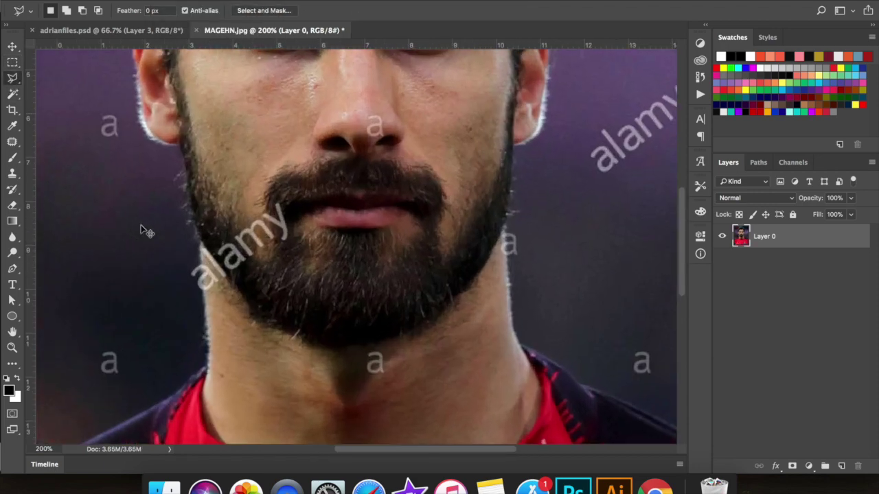
scroll(140, 228, "left", 5)
scroll(140, 227, "up", 4)
left_click(15, 141)
scroll(249, 234, "left", 4)
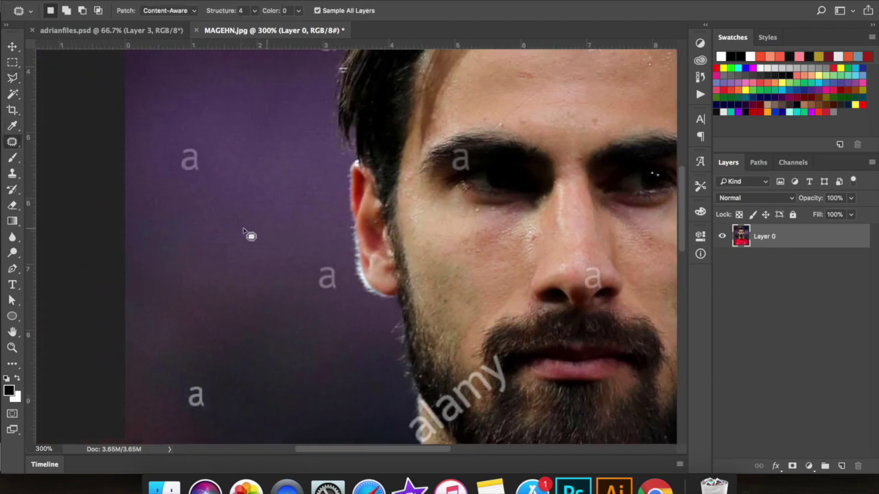
scroll(250, 235, "up", 3)
key("super+plus")
key("super+plus")
scroll(224, 207, "up", 1)
mouse_move(208, 181)
left_mouse_down()
mouse_move(234, 171)
mouse_move(252, 196)
mouse_move(251, 217)
mouse_move(229, 228)
mouse_move(210, 221)
mouse_move(200, 205)
mouse_move(203, 176)
mouse_move(232, 200)
left_mouse_up()
key("super+minus")
key("super+minus")
key("super+minus")
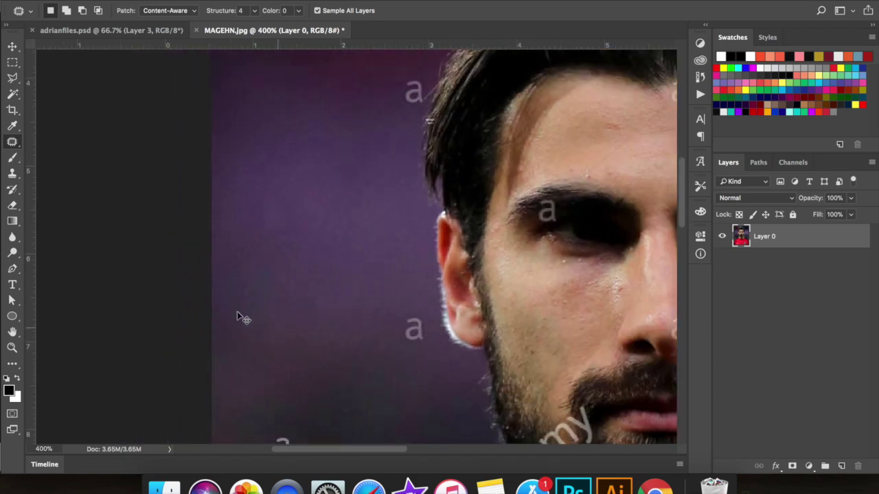
- Patch out the "a" watermark over the left eyebrow and clear the selection
key("super+plus")
key("super+plus")
key("super+plus")
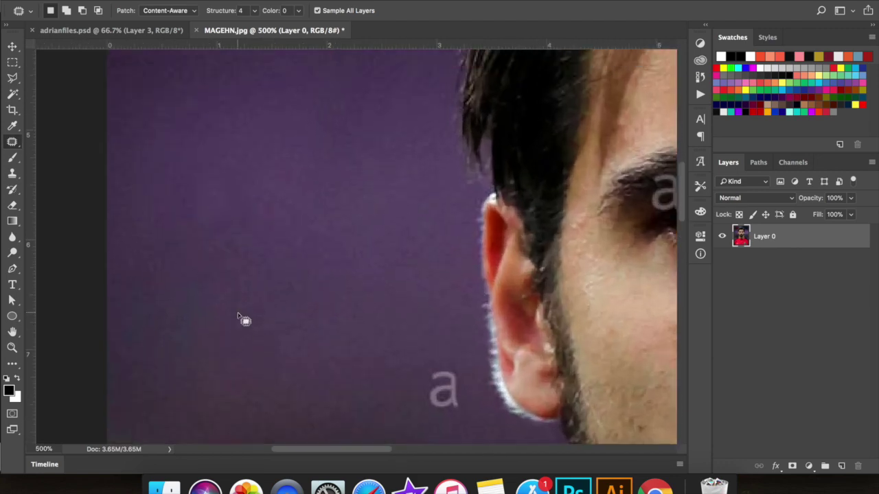
scroll(239, 314, "up", 6)
scroll(238, 313, "right", 5)
scroll(239, 314, "down", 3)
scroll(239, 317, "down", 3)
scroll(239, 318, "right", 5)
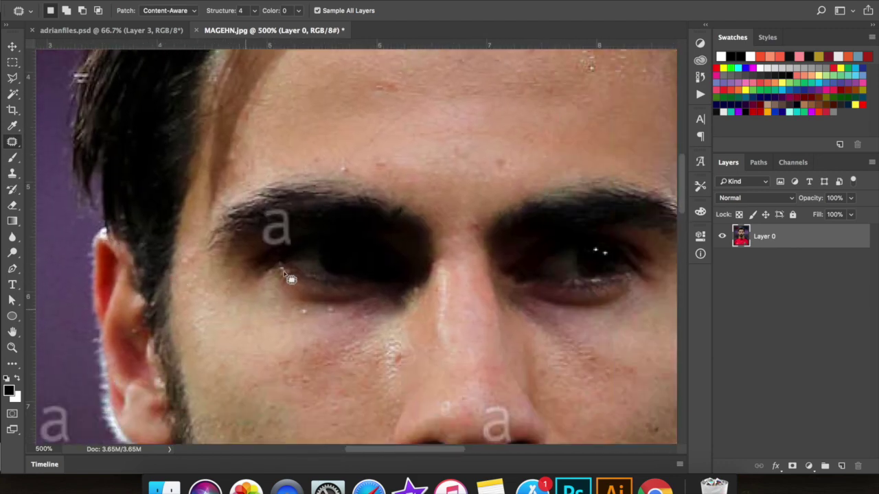
mouse_move(265, 215)
left_mouse_down()
mouse_move(295, 217)
mouse_move(299, 247)
mouse_move(276, 256)
mouse_move(262, 247)
mouse_move(260, 208)
mouse_move(296, 223)
left_mouse_up()
key("super+d")
- Patch out the "a" watermark on the side of the nostril with clean skin from the nose
key("super+minus")
key("super+minus")
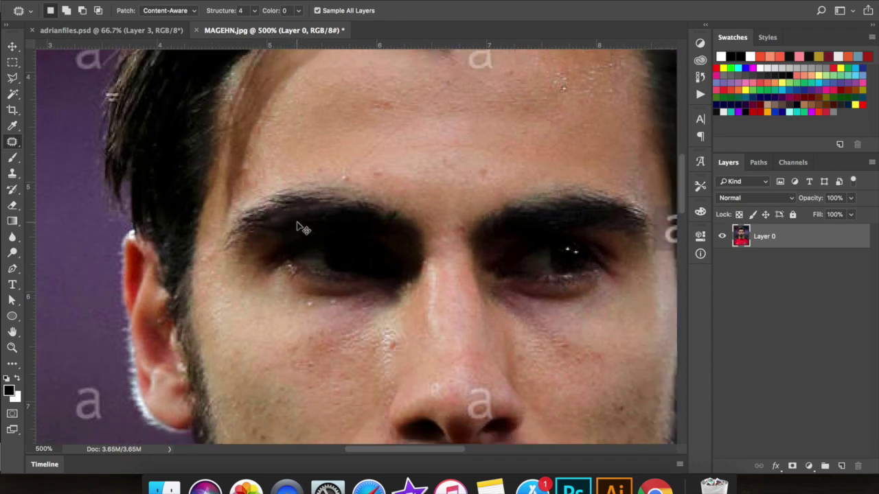
scroll(315, 378, "right", 3)
scroll(316, 378, "down", 4)
scroll(320, 380, "up", 3)
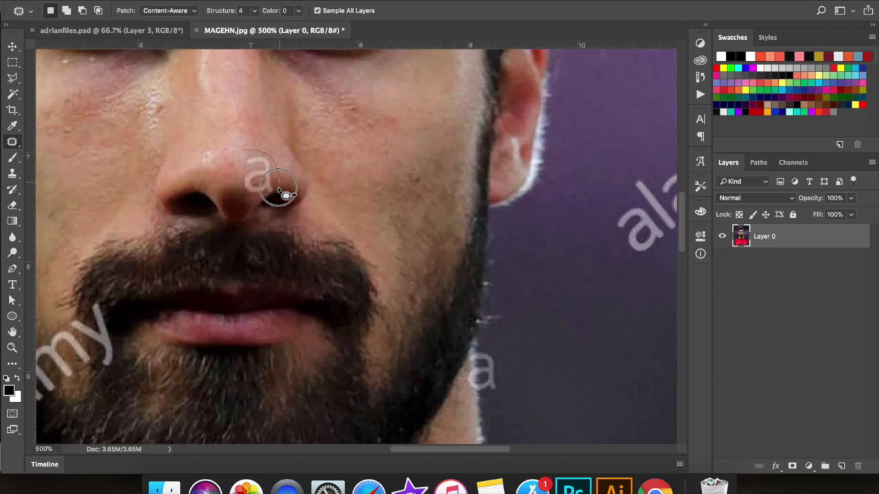
mouse_move(273, 198)
left_mouse_down()
mouse_move(239, 190)
mouse_move(246, 152)
mouse_move(252, 166)
mouse_move(235, 126)
left_mouse_up()
- Patch out the last letters of the alamy watermark beside the mouth, using nearby beard and cheek texture
scroll(263, 250, "down", 3)
scroll(262, 250, "left", 5)
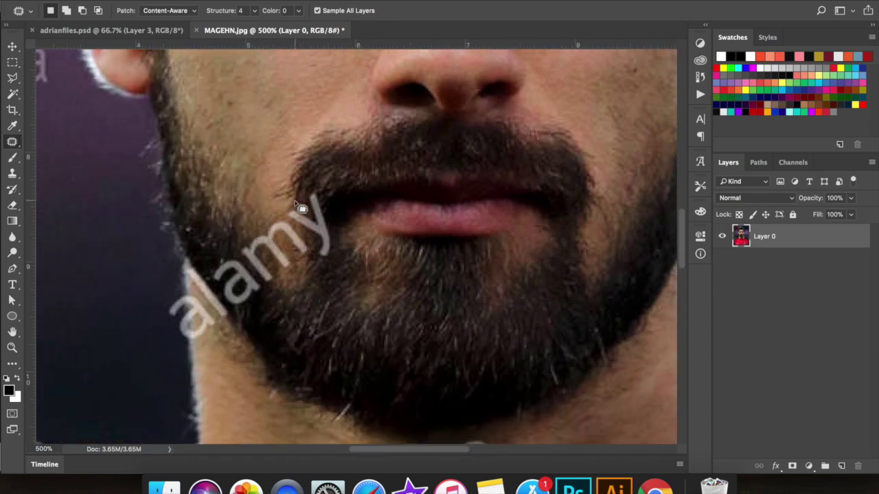
mouse_move(320, 269)
left_mouse_down()
mouse_move(338, 240)
mouse_move(320, 189)
mouse_move(307, 205)
mouse_move(348, 291)
left_mouse_up()
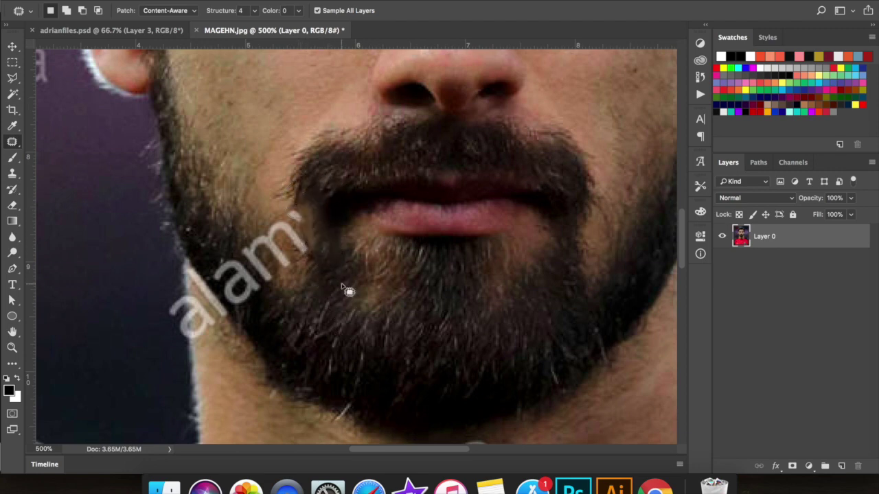
mouse_move(310, 229)
left_mouse_down()
mouse_move(313, 255)
mouse_move(305, 271)
mouse_move(274, 269)
mouse_move(254, 237)
left_mouse_up()
left_click_drag(270, 204, 259, 144)
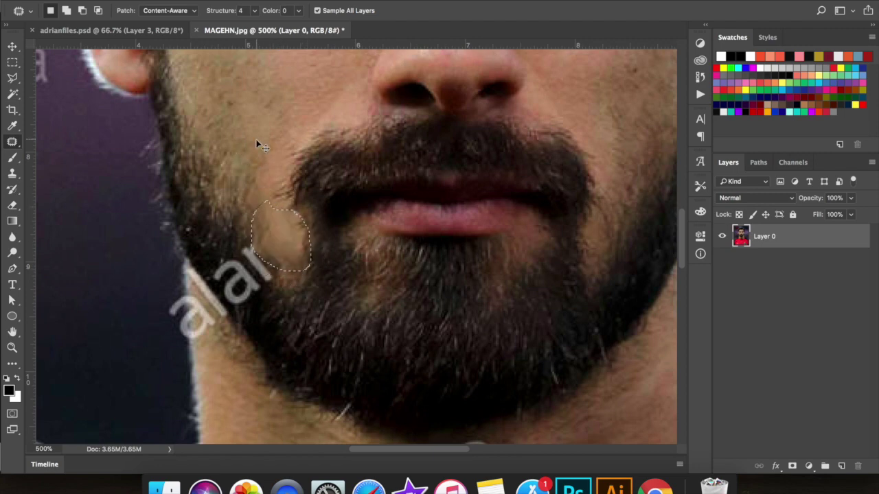
- Patch out the next remaining letters of the alamy watermark on the left side of the beard
key("super+minus")
key("super+minus")
key("super+minus")
key("super+minus")
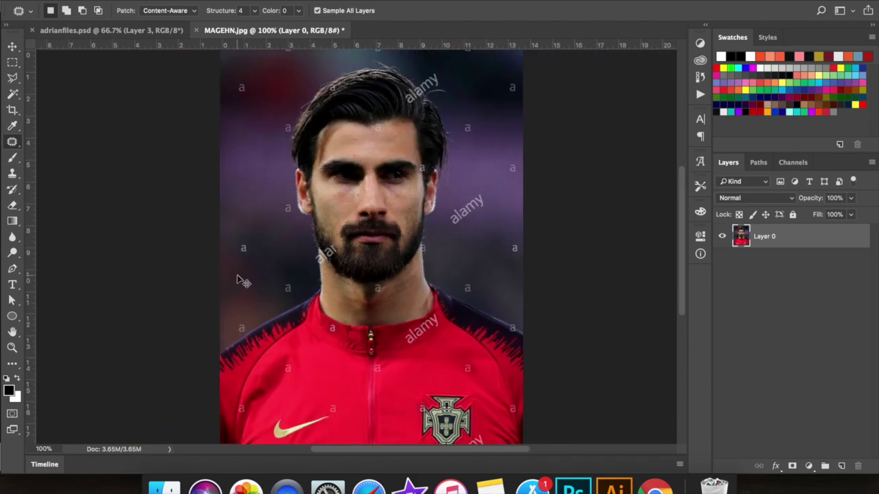
key("super+plus")
key("super+plus")
key("super+plus")
key("super+plus")
mouse_move(182, 237)
left_mouse_down()
mouse_move(191, 229)
mouse_move(255, 298)
mouse_move(208, 280)
left_mouse_up()
left_click_drag(218, 264, 229, 313)
- Patch out the first letters of the alamy watermark along the jaw edge and the adjoining background, clearing the selections
mouse_move(169, 245)
left_mouse_down()
mouse_move(199, 334)
mouse_move(167, 243)
left_mouse_up()
left_click_drag(180, 289, 197, 351)
key("super+d")
mouse_move(142, 239)
left_mouse_down()
mouse_move(131, 269)
mouse_move(142, 236)
left_mouse_up()
left_click_drag(147, 285, 88, 327)
scroll(86, 328, "down", 1)
key("super+d")
- Patch out the "a" watermark on the neck just below the beard
key("super+minus")
key("super+minus")
key("super+minus")
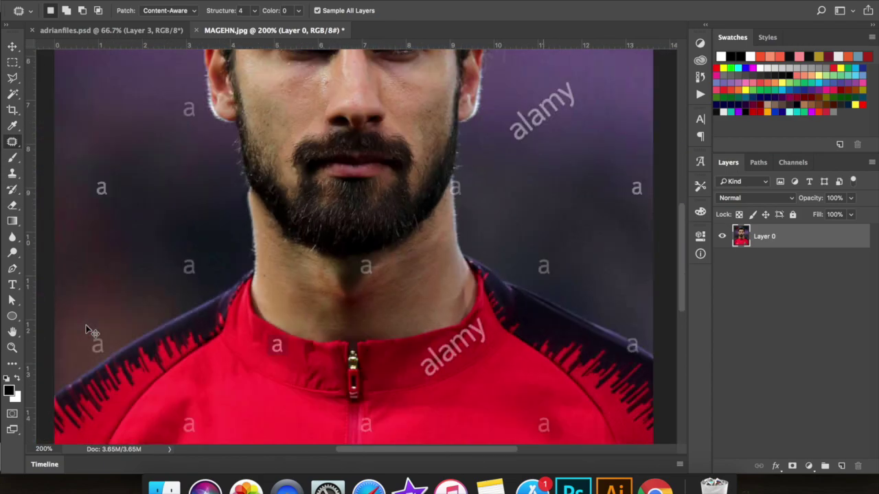
key("super+plus")
key("super+plus")
mouse_move(376, 280)
left_mouse_down()
mouse_move(394, 318)
mouse_move(364, 297)
left_mouse_up()
key("super+d")
- Patch out the "a" watermark where the right side of the neck meets the background
scroll(361, 292, "right", 4)
scroll(361, 292, "up", 2)
mouse_move(341, 240)
left_mouse_down()
mouse_move(330, 247)
mouse_move(351, 288)
mouse_move(420, 193)
mouse_move(320, 276)
left_mouse_up()
key("super+d")
- Patch out the large alamy watermark in the purple background right of the face, including its leftover letter
scroll(348, 287, "up", 3)
left_click_drag(396, 271, 403, 321)
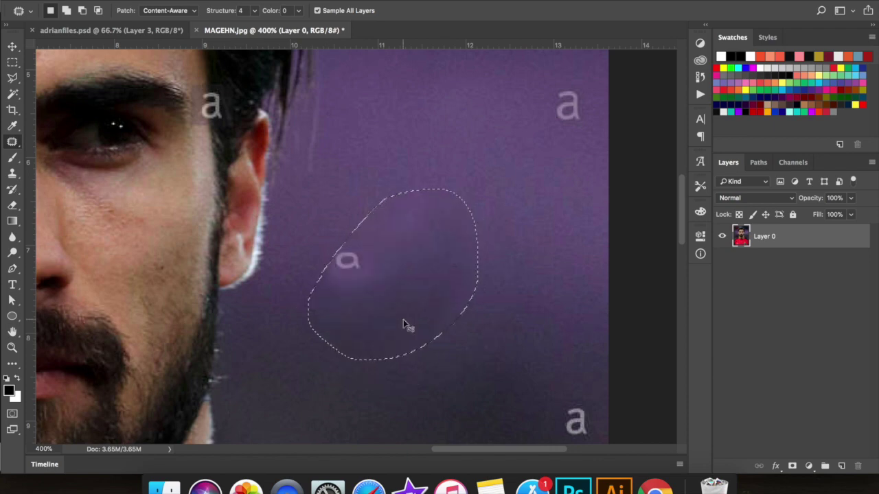
left_click_drag(344, 261, 350, 278)
- Patch out the "a" watermarks in the purple and dark background right of the head
scroll(356, 206, "right", 4)
left_click_drag(355, 197, 358, 197)
scroll(360, 258, "up", 4)
mouse_move(366, 214)
left_mouse_down()
mouse_move(359, 258)
mouse_move(383, 263)
left_mouse_up()
left_click_drag(392, 283, 453, 284)
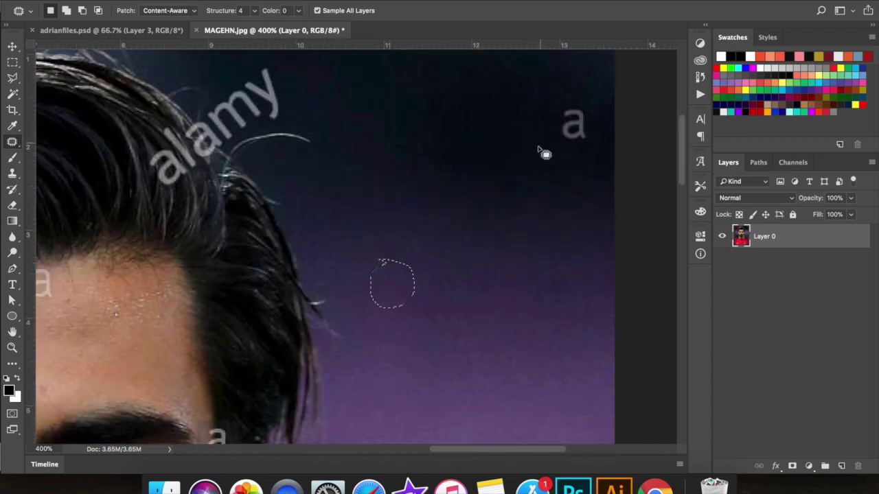
left_click_drag(569, 102, 566, 104)
- Patch out the part of the alamy watermark that lies over the dark background beside the hair
scroll(542, 125, "left", 4)
mouse_move(302, 159)
left_mouse_down()
mouse_move(286, 136)
mouse_move(330, 106)
left_mouse_up()
scroll(329, 106, "up", 3)
scroll(329, 105, "left", 3)
key("super+d")
left_click_drag(421, 203, 386, 243)
key("super+d")
- Try patching the alamy letters along the hair edge and undo those patches
key("super+plus")
mouse_move(323, 199)
left_mouse_down()
mouse_move(375, 283)
mouse_move(309, 205)
left_mouse_up()
mouse_move(326, 251)
left_mouse_down()
mouse_move(296, 238)
mouse_move(325, 255)
left_mouse_up()
key("super+z")
key("super+d")
key("super+plus")
mouse_move(333, 195)
left_mouse_down()
mouse_move(397, 266)
mouse_move(332, 193)
left_mouse_up()
mouse_move(368, 236)
left_mouse_down()
mouse_move(284, 182)
mouse_move(375, 325)
mouse_move(235, 200)
left_mouse_up()
key("super+z")
key("super+d")
- Patch out the remaining alamy letters on the hair with three small patches of matching hair texture
mouse_move(278, 245)
left_mouse_down()
mouse_move(346, 290)
mouse_move(315, 224)
left_mouse_up()
key("super+d")
mouse_move(299, 204)
left_mouse_down()
mouse_move(364, 267)
mouse_move(300, 205)
left_mouse_up()
left_click_drag(324, 241, 338, 230)
key("super+d")
left_click_drag(328, 195, 326, 195)
left_click_drag(357, 228, 291, 230)
key("super+d")
scroll(290, 230, "left", 5)
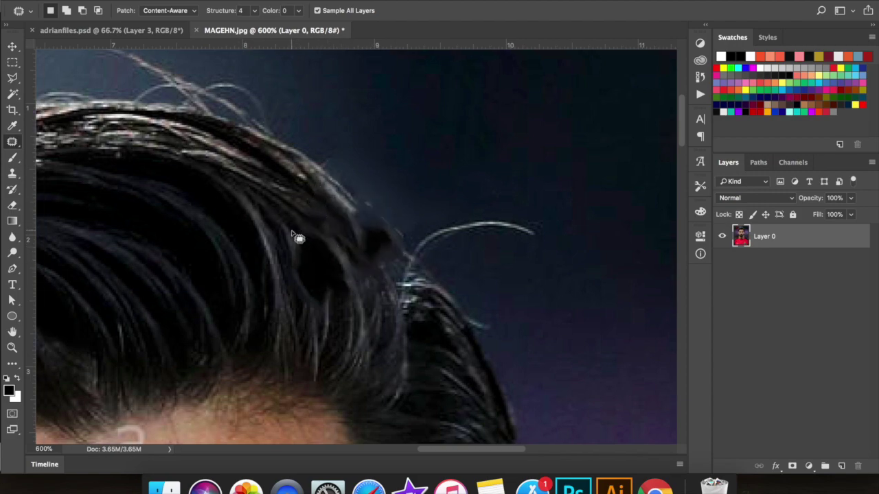
- Patch out the remaining "a" watermarks around the top of the hair and the dark upper background
key("super+minus")
key("super+minus")
key("super+minus")
left_click_drag(82, 160, 84, 163)
left_click_drag(99, 189, 171, 195)
left_click_drag(617, 154, 618, 159)
left_click_drag(634, 195, 633, 235)
- Patch out the "a" watermarks in the upper background left of the head
scroll(481, 233, "left", 5)
mouse_move(341, 158)
left_mouse_down()
mouse_move(350, 159)
mouse_move(321, 184)
left_mouse_up()
scroll(337, 223, "up", 2)
scroll(338, 222, "up", 1)
left_click_drag(285, 146, 283, 142)
left_click_drag(268, 164, 258, 216)
- Patch out the "a" watermarks in the dark background left of the ear, jaw and neck
scroll(258, 215, "down", 8)
mouse_move(302, 105)
left_mouse_down()
mouse_move(323, 136)
mouse_move(301, 145)
left_mouse_up()
left_click_drag(305, 343, 306, 355)
left_click(177, 238)
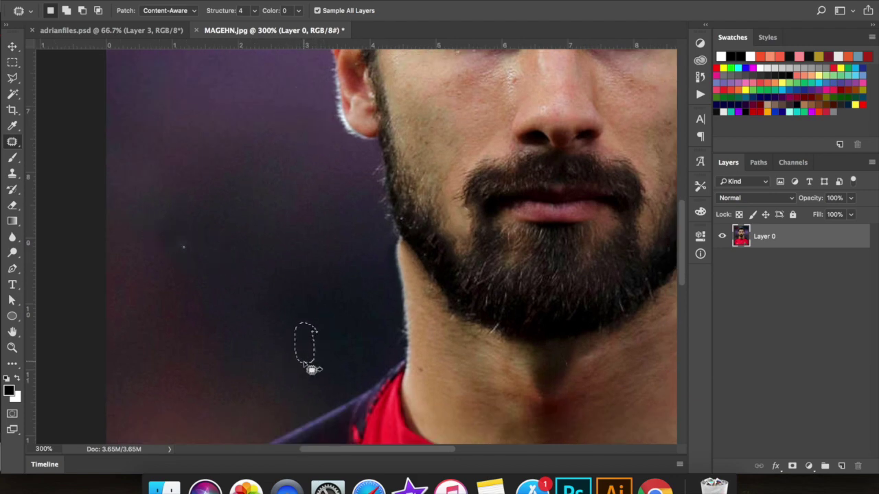
- Patch out "a" watermarks on the lower front of the red jacket, including the one at the swoosh tip
scroll(325, 317, "down", 10)
left_click_drag(276, 264, 301, 260)
left_click_drag(543, 265, 552, 260)
left_click_drag(556, 273, 555, 236)
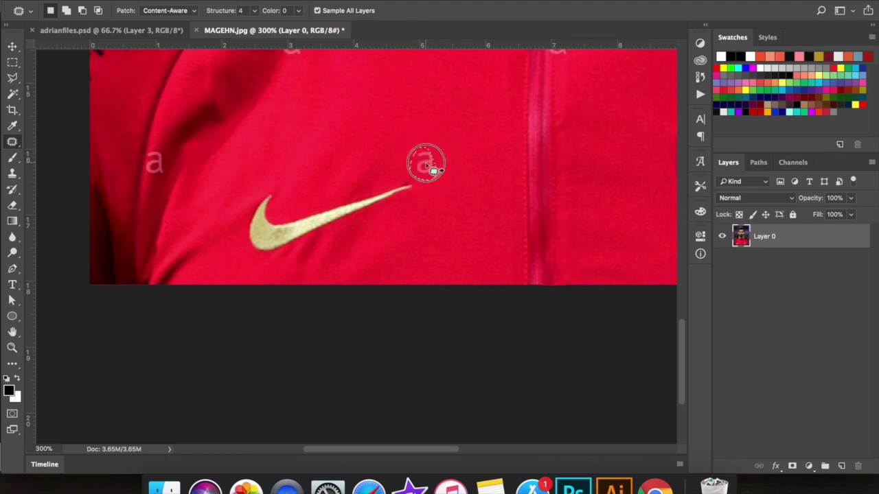
left_click_drag(418, 155, 434, 157)
- Patch out the "a" watermarks on the left chest and sleeve area of the red jacket
scroll(432, 157, "up", 5)
left_click_drag(342, 163, 344, 160)
left_click_drag(336, 153, 356, 190)
left_click_drag(187, 252, 190, 250)
left_click_drag(199, 254, 206, 206)
- Patch out the "a" watermarks beside the jacket's zipper and on the left part of its collar
scroll(362, 218, "right", 6)
left_click_drag(404, 237, 407, 238)
left_click_drag(415, 244, 428, 271)
left_click_drag(269, 107, 266, 106)
left_click_drag(272, 122, 242, 123)
scroll(242, 123, "right", 5)
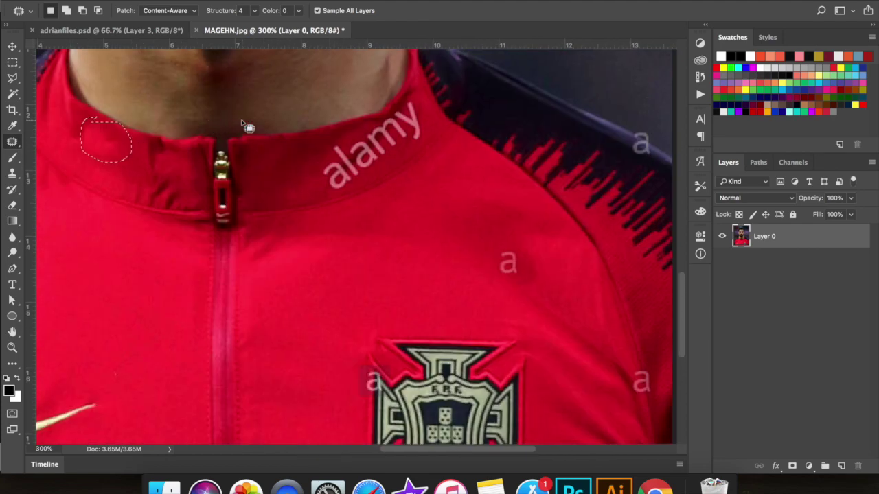
- Patch out the "a" watermarks on the red chest above the crest and beside it toward the sleeve
left_click_drag(495, 251, 497, 246)
left_click_drag(504, 263, 458, 273)
scroll(458, 273, "down", 4)
left_click(349, 296)
scroll(349, 297, "down", 4)
left_click_drag(476, 386, 474, 393)
left_click_drag(530, 371, 592, 377)
- Patch out the "a" watermark overlapping the crest's left edge, redoing the first attempt with a nearby source area
mouse_move(397, 261)
left_mouse_down()
mouse_move(350, 238)
mouse_move(515, 257)
left_mouse_up()
key("super+z")
left_click_drag(372, 255, 371, 280)
key("super+d")
scroll(371, 280, "right", 5)
left_click_drag(472, 231, 478, 194)
key("super+d")
- Patch out the watermarks higher up, including the "alamy" text on the collar and the "a" on the dark shoulder
scroll(479, 194, "up", 10)
left_click_drag(382, 244, 371, 278)
left_click_drag(526, 139, 527, 141)
left_click_drag(530, 155, 513, 154)
scroll(472, 117, "up", 10)
scroll(472, 117, "down", 5)
mouse_move(367, 312)
left_mouse_down()
mouse_move(398, 342)
mouse_move(368, 309)
left_mouse_up()
mouse_move(373, 336)
left_mouse_down()
mouse_move(370, 271)
mouse_move(359, 268)
left_mouse_up()
left_click_drag(275, 242, 278, 245)
- Patch out the last watermark remnants across the photo and clear the selection
scroll(281, 249, "down", 15)
scroll(296, 233, "right", 8)
left_click_drag(385, 155, 349, 118)
scroll(354, 134, "left", 9)
scroll(354, 133, "up", 2)
mouse_move(359, 162)
left_mouse_down()
mouse_move(384, 213)
mouse_move(358, 168)
left_mouse_up()
mouse_move(411, 170)
left_mouse_down()
mouse_move(393, 178)
mouse_move(437, 278)
left_mouse_up()
key("super+d")
key("super+minus")
key("super+minus")
left_click_drag(248, 141, 242, 151)
scroll(230, 158, "up", 14)
key("super+d")
key("super+minus")
- Outline the right part of the crest with the Polygonal Lasso and copy it to a new layer
left_click(12, 79)
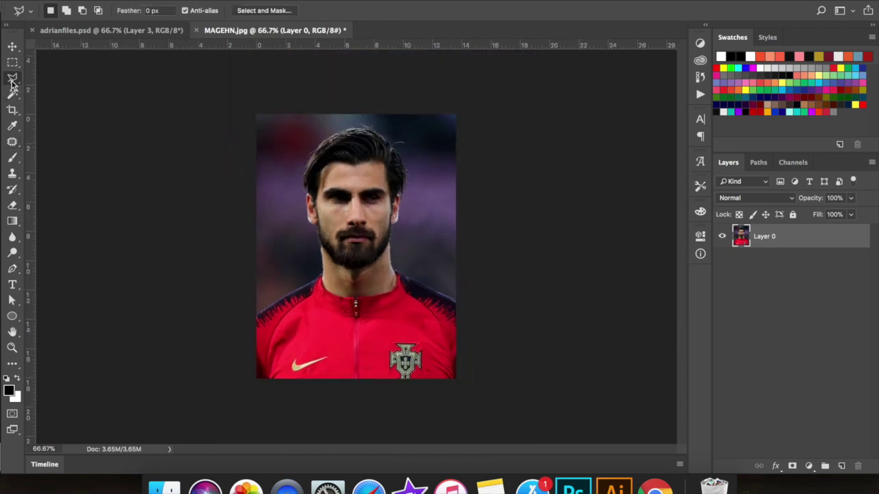
key("super+plus")
key("super+plus")
key("super+plus")
scroll(266, 310, "down", 10)
scroll(265, 310, "right", 3)
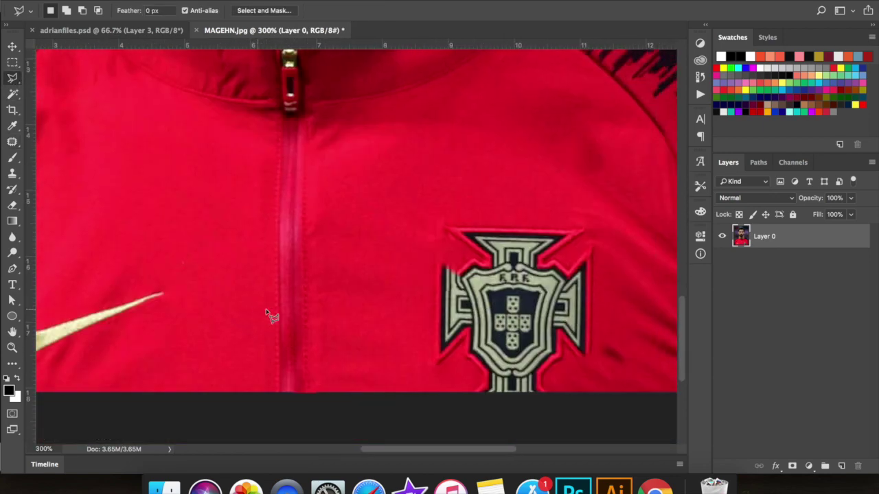
scroll(266, 311, "right", 3)
scroll(266, 312, "down", 2)
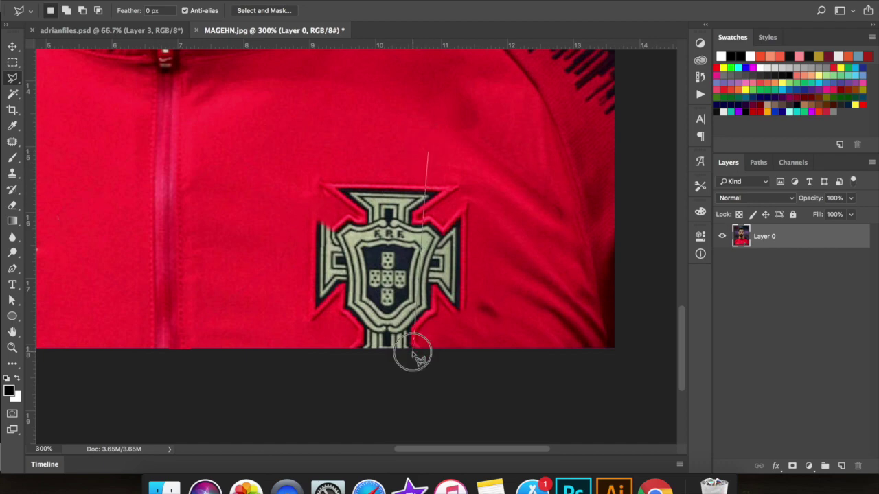
mouse_move(510, 344)
left_mouse_down()
mouse_move(540, 121)
mouse_move(427, 167)
left_mouse_up()
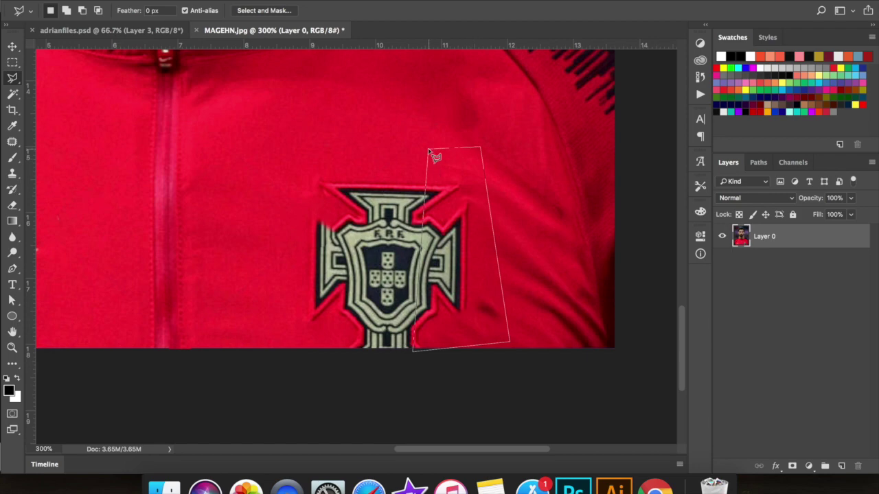
left_click(431, 153)
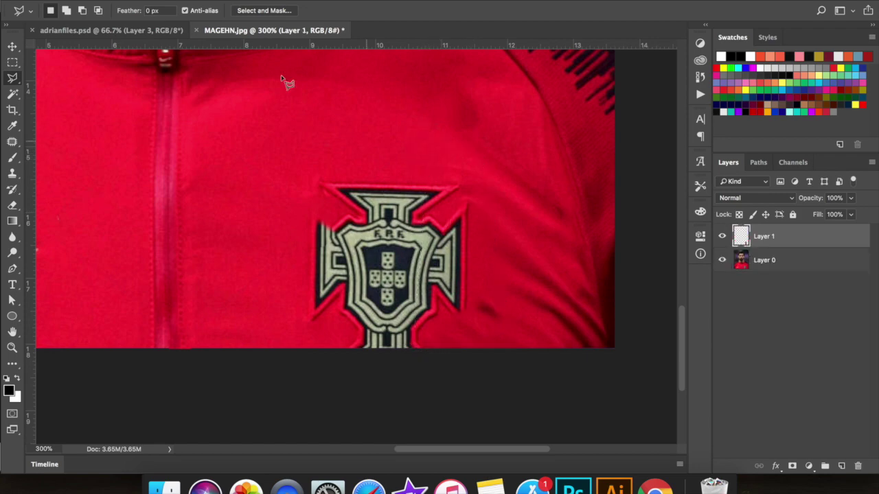
- Flip the copied crest piece horizontally and move it over the crest's damaged left side
left_click(134, 1)
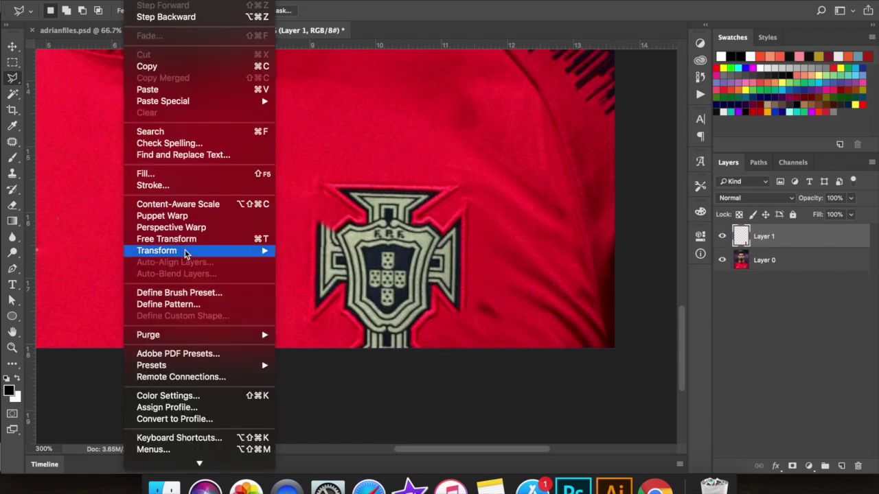
mouse_move(186, 252)
left_click(316, 388)
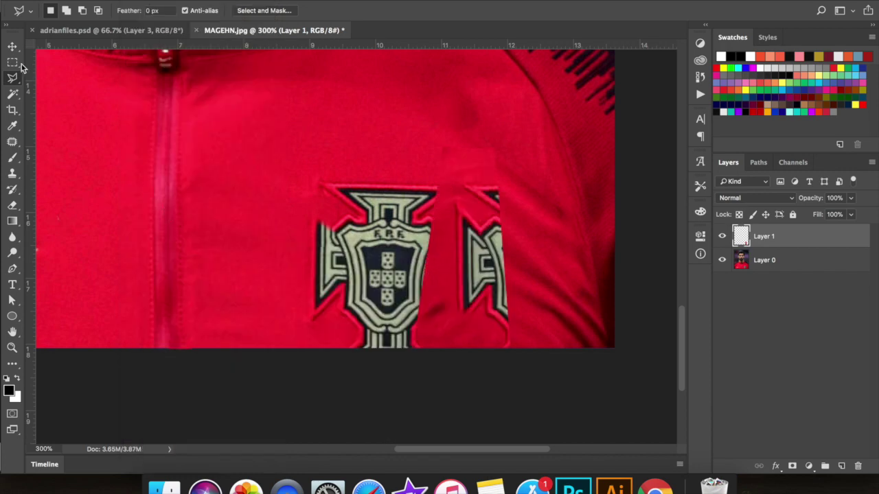
left_click(12, 44)
left_click_drag(522, 278, 375, 286)
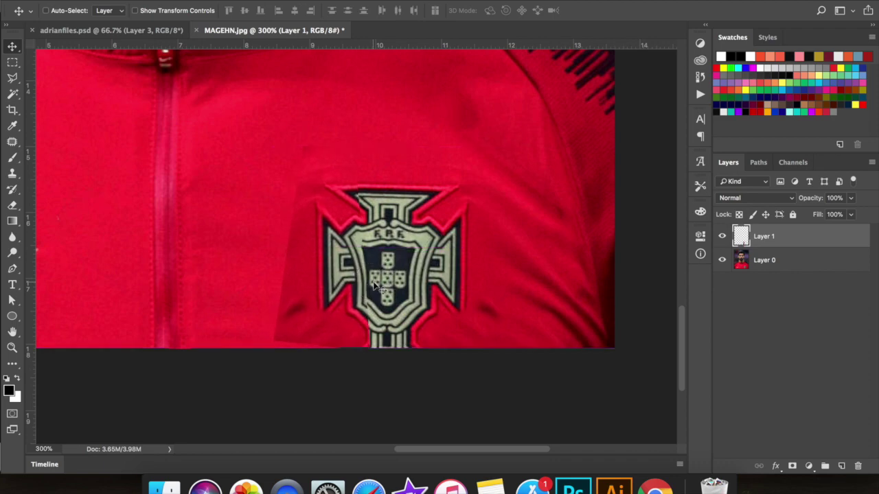
- Nudge the mirrored crest piece down and left until it lines up with the original crest
key("Down")
key("Down")
key("Left")
key("Left")
key("Left")
key("Left")
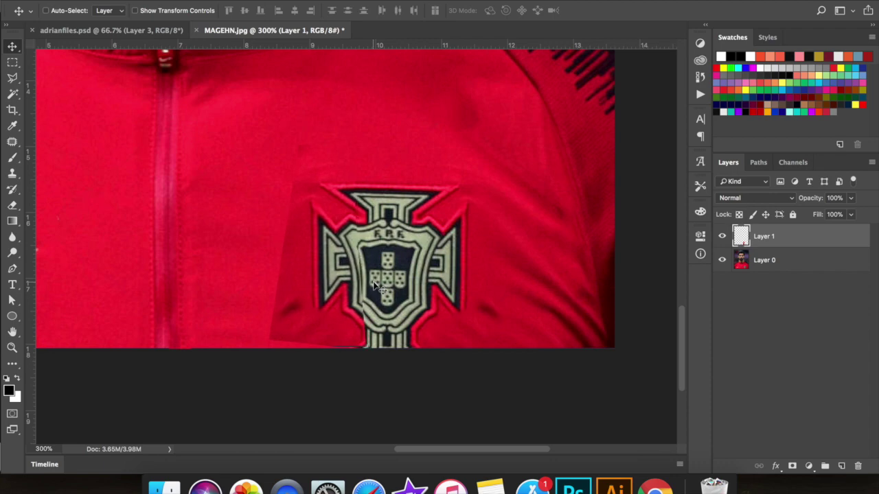
left_click_drag(374, 285, 370, 285)
- Erase the mirrored piece's visible edges around the crest with a soft Eraser, finishing with a 40 px brush
left_click(13, 206)
mouse_move(363, 339)
left_mouse_down()
mouse_move(254, 350)
mouse_move(243, 249)
mouse_move(272, 167)
mouse_move(314, 147)
mouse_move(387, 182)
mouse_move(373, 200)
mouse_move(393, 263)
left_mouse_up()
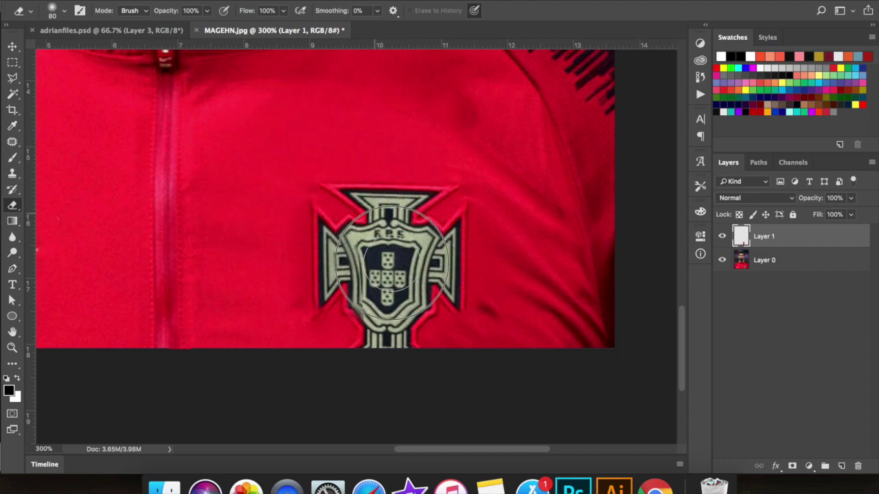
left_click(393, 266)
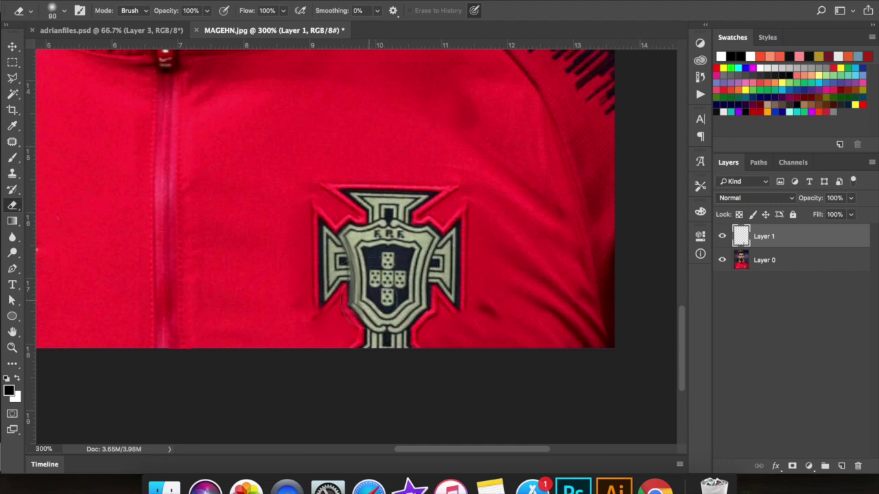
key("[")
mouse_move(363, 300)
left_mouse_down()
mouse_move(345, 310)
mouse_move(358, 256)
mouse_move(348, 213)
mouse_move(367, 182)
left_mouse_up()
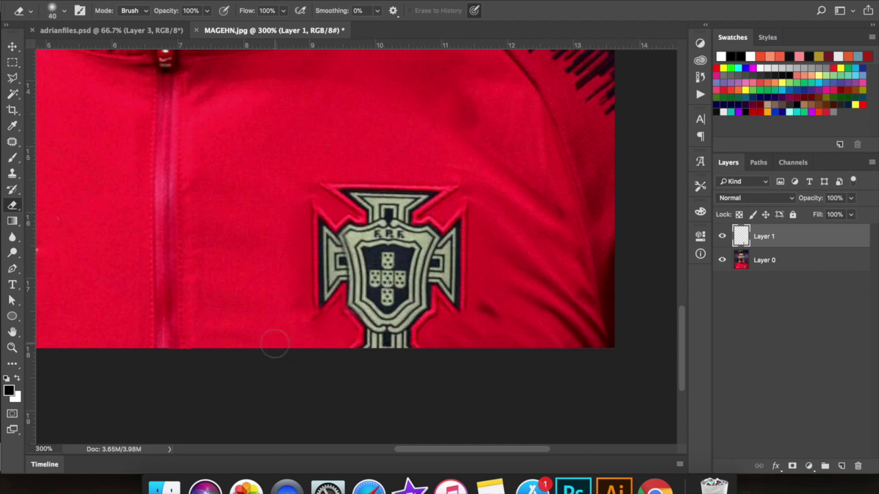
- Hide Layer 1, then lasso the crest's lower-left area on Layer 0 and copy it to a new layer
left_click(722, 240)
left_click(747, 265)
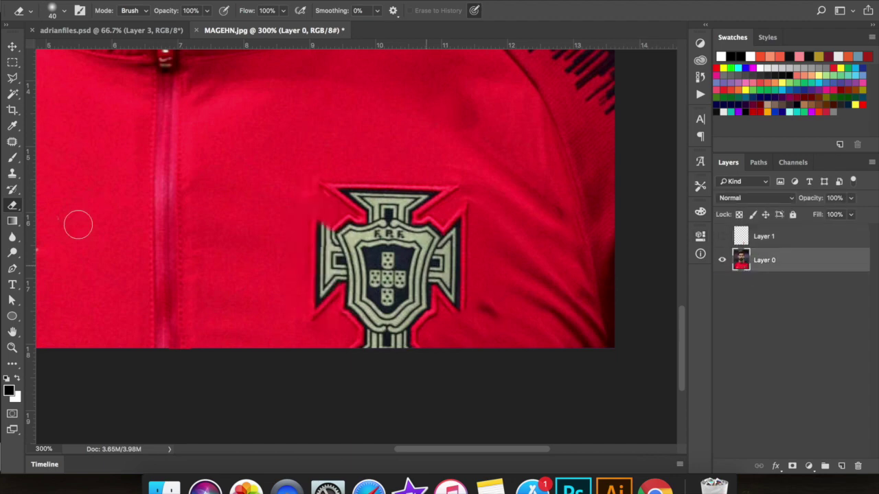
left_click(12, 78)
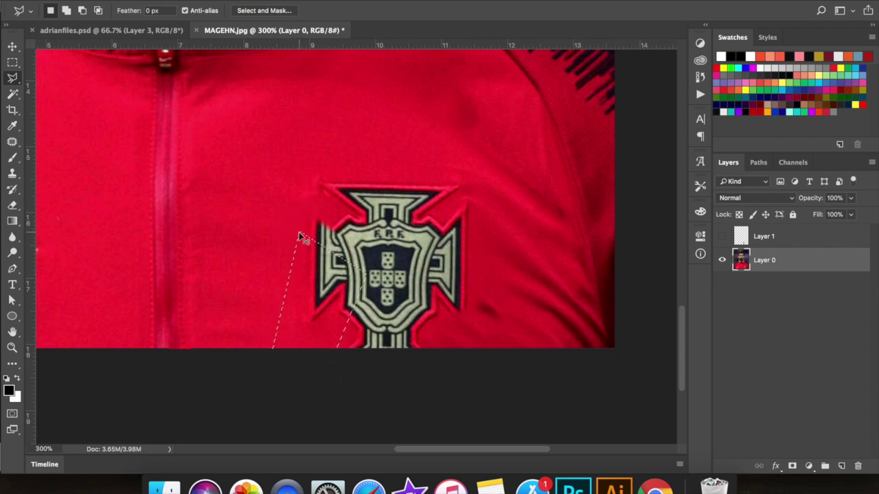
key("super+j")
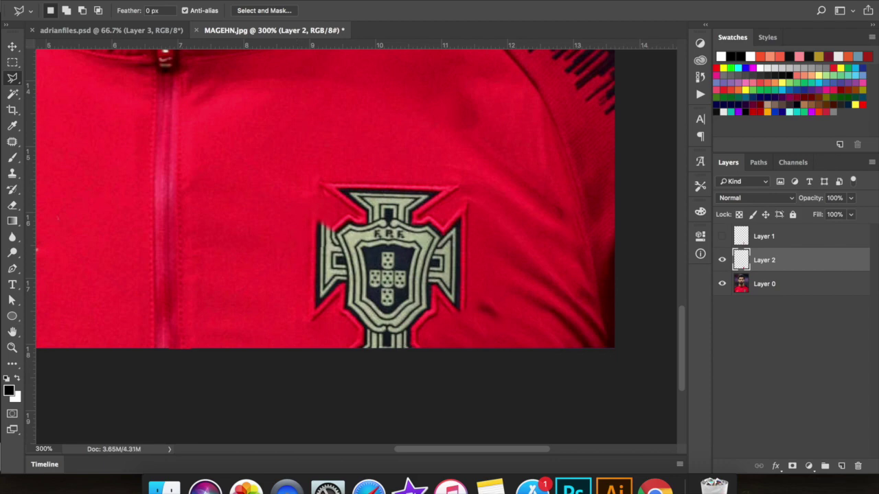
- Flip the Layer 2 piece horizontally and move it over the crest's lower-right side
left_click(109, 0)
mouse_move(158, 139)
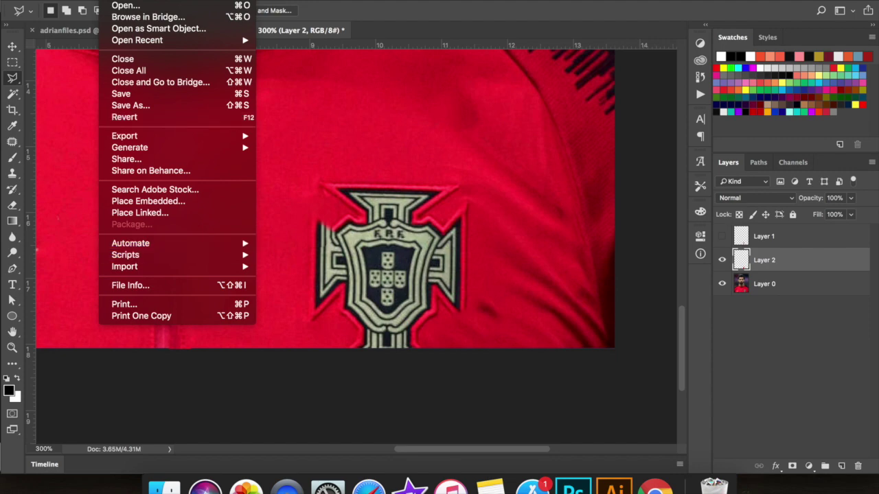
mouse_move(134, 1)
mouse_move(156, 251)
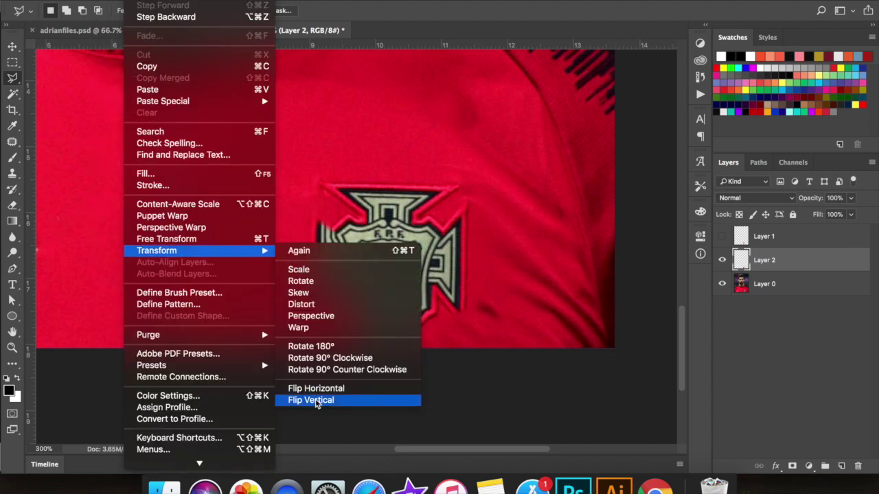
left_click(368, 388)
left_click(16, 49)
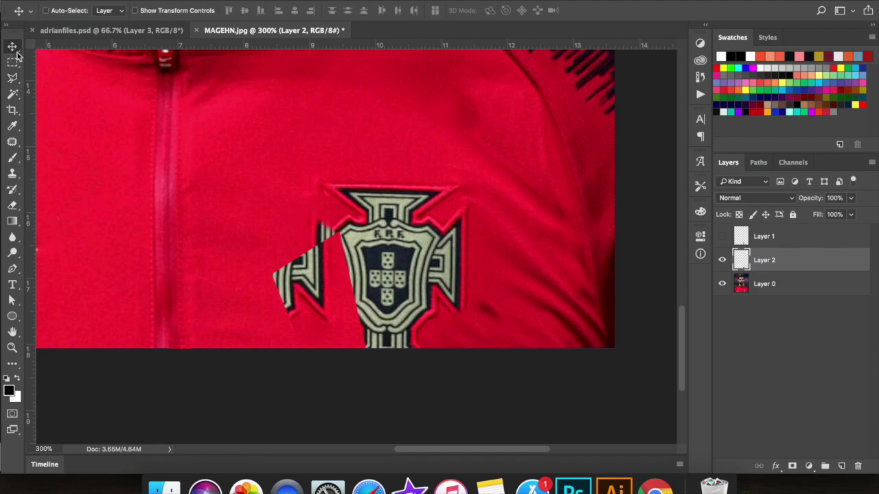
left_click_drag(320, 302, 460, 314)
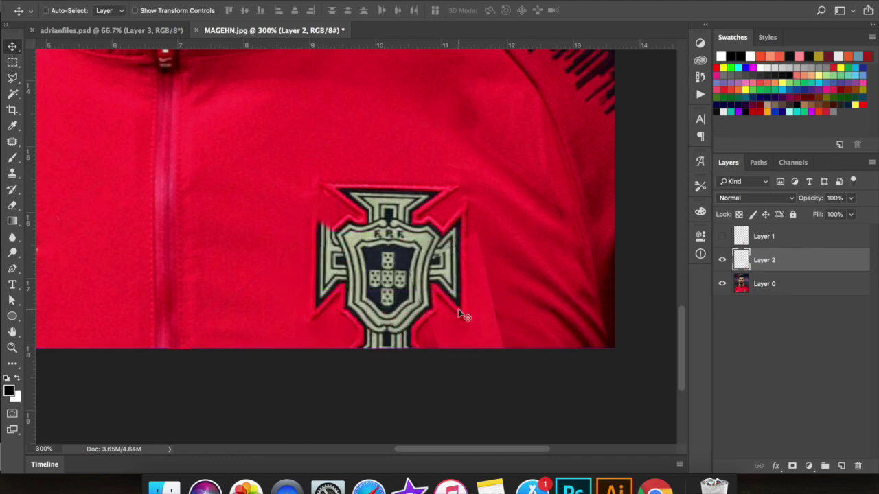
- Erase the excess edges of the Layer 2 piece with the 40 px Eraser and show Layer 1 again
left_click(12, 205)
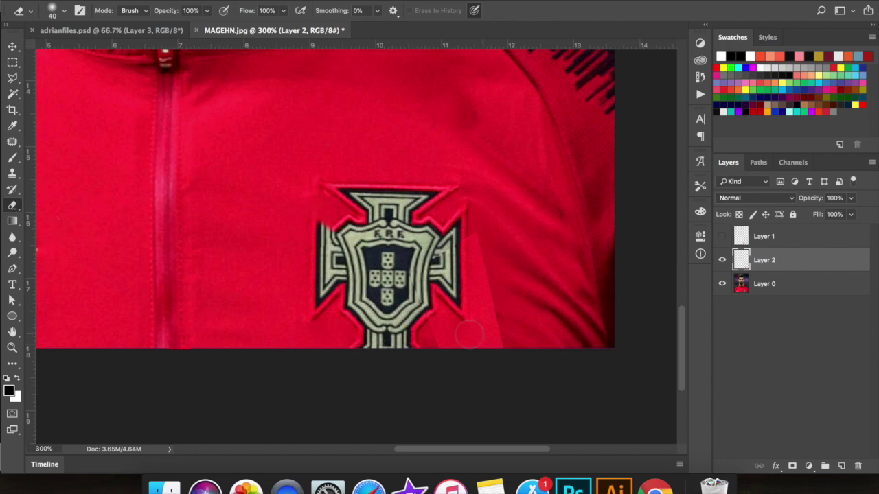
mouse_move(399, 297)
left_mouse_down()
mouse_move(416, 298)
mouse_move(442, 248)
mouse_move(470, 232)
mouse_move(495, 286)
mouse_move(469, 348)
mouse_move(497, 307)
mouse_move(471, 350)
mouse_move(425, 323)
mouse_move(396, 333)
mouse_move(449, 372)
left_mouse_up()
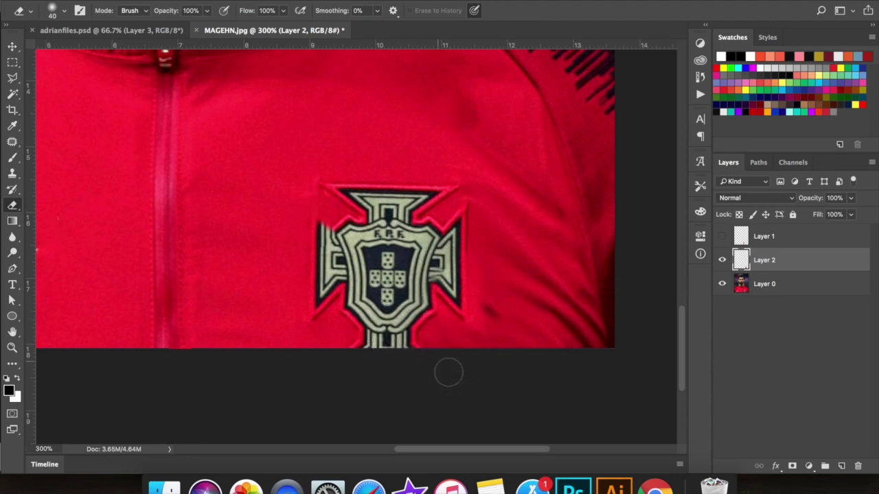
left_click(722, 238)
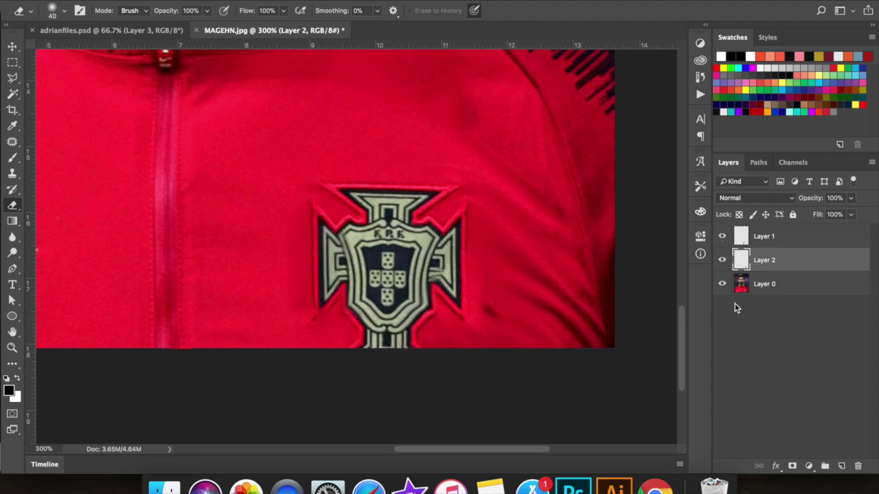
key("super+minus")
key("super+minus")
key("super+minus")
key("super+minus")
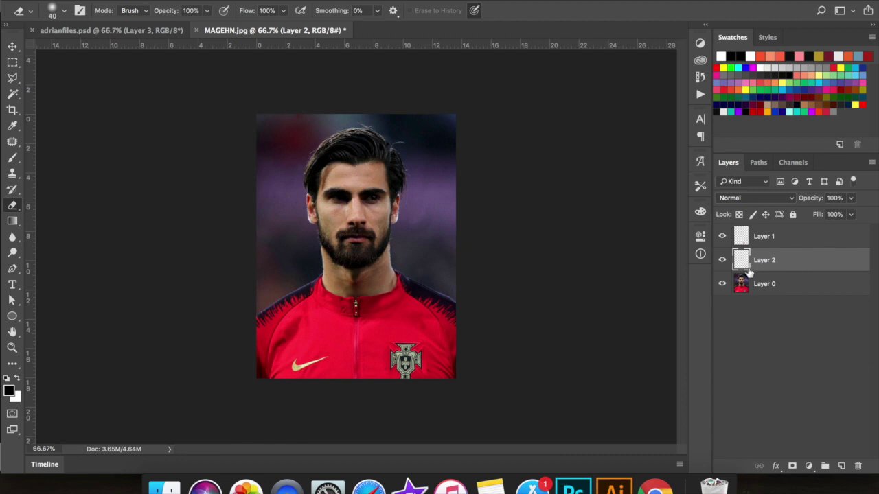
- Merge Layer 1, Layer 2 and Layer 0 into one layer and duplicate the merged layer
left_click(777, 241)
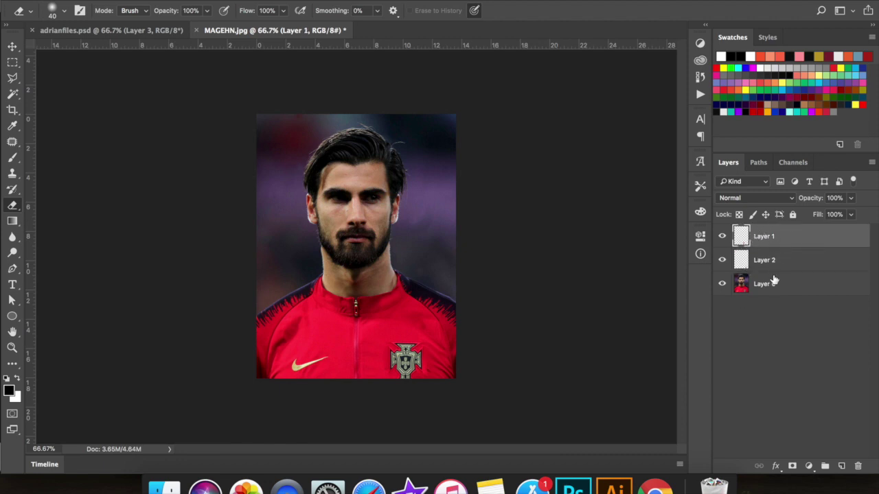
left_click(775, 282, "shift")
right_click(773, 282)
scroll(767, 288, "down", 2)
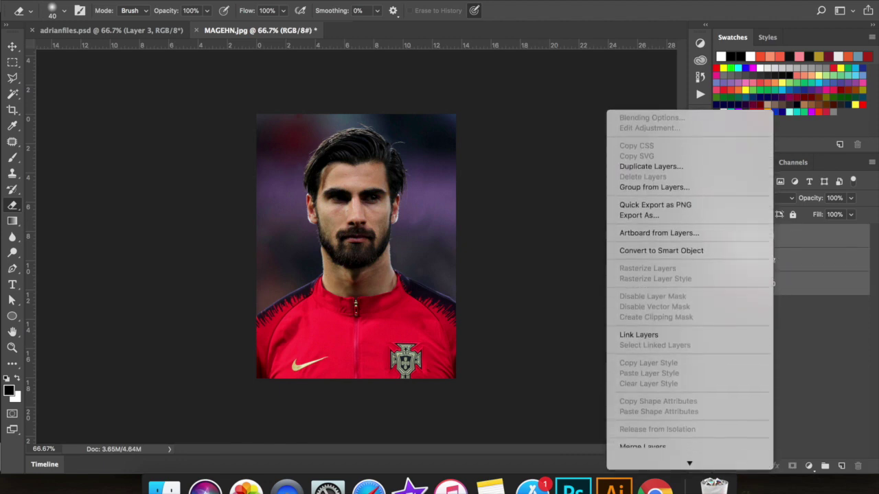
left_click(671, 376)
left_click(671, 375)
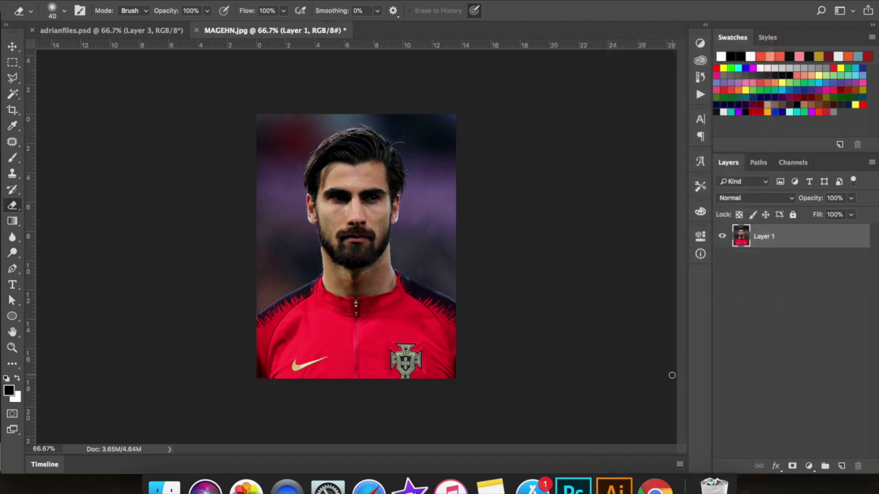
key("super+j")
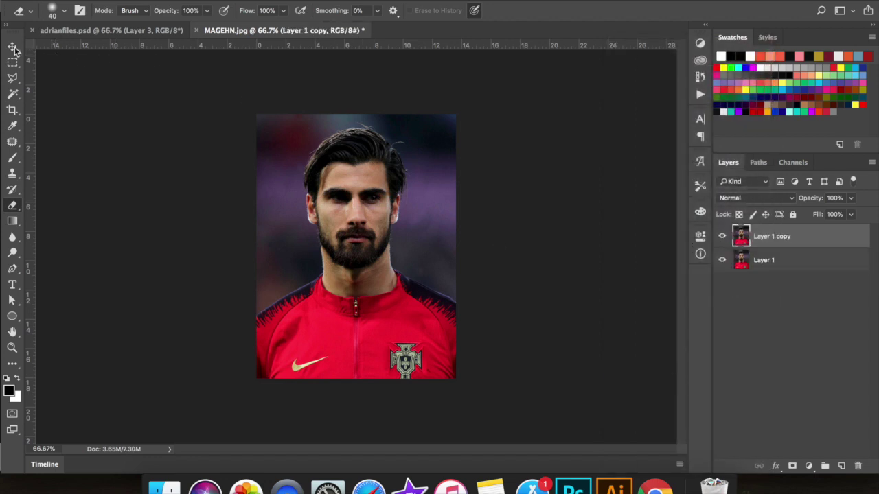
- Open the duplicated layer in the Topaz ReMask 5 filter
left_click(12, 47)
key("super+plus")
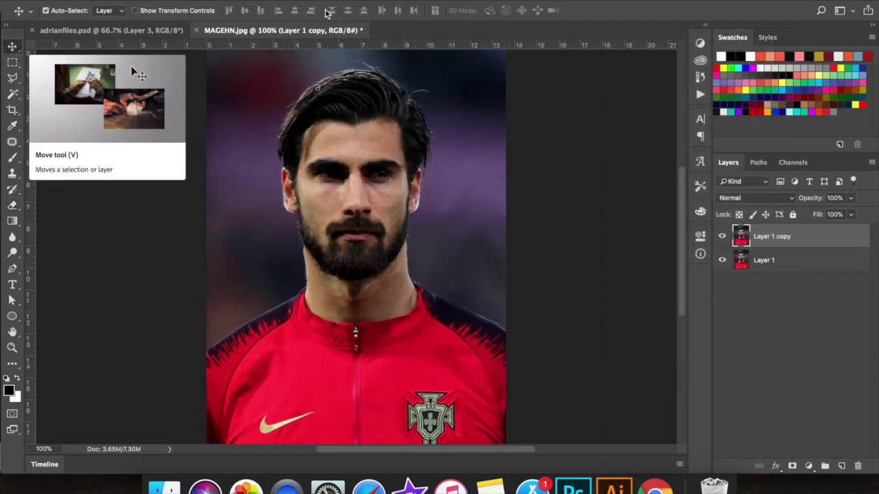
key("super+minus")
left_click(301, 0)
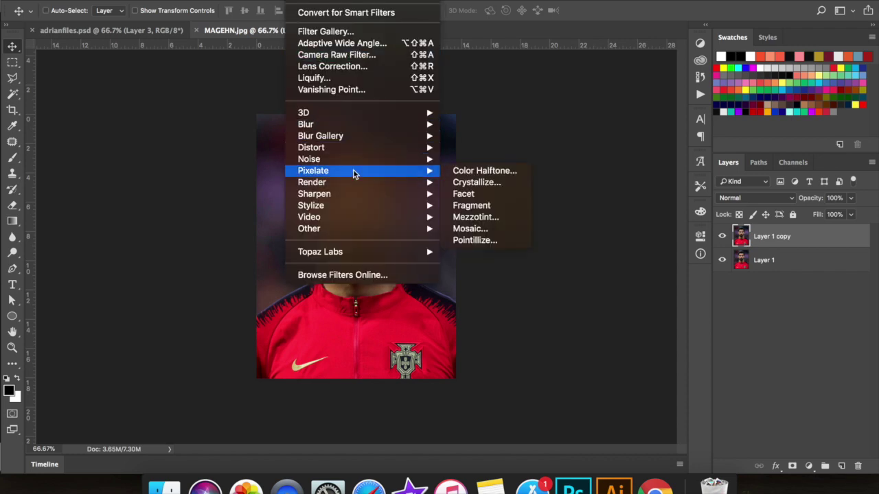
mouse_move(410, 256)
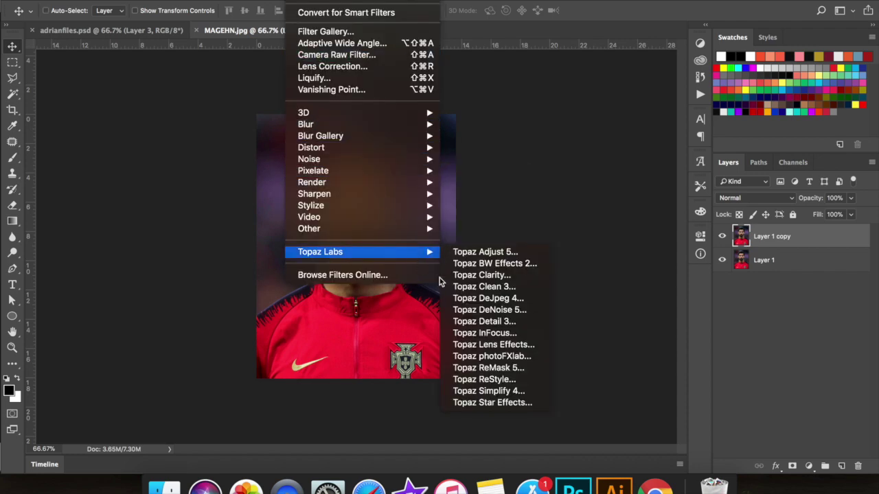
left_click(484, 369)
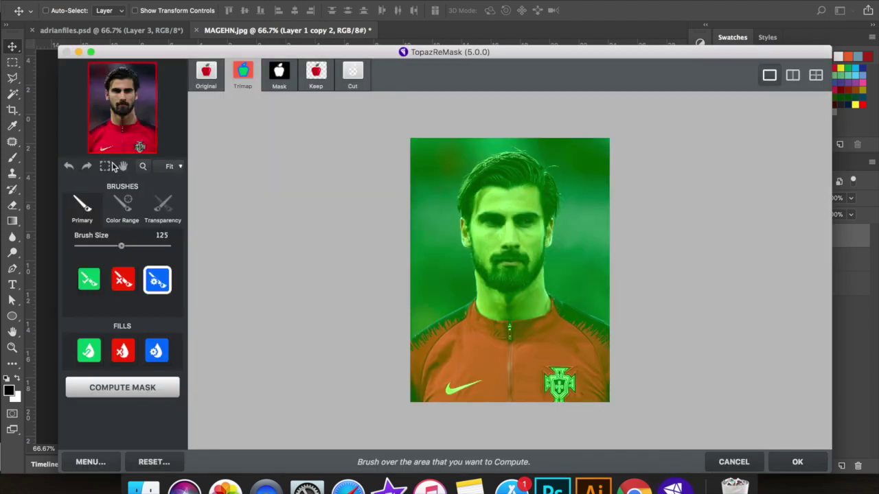
- Set the compute brush size to 3 for tracing the edge of the jacket's left shoulder
left_click(124, 168)
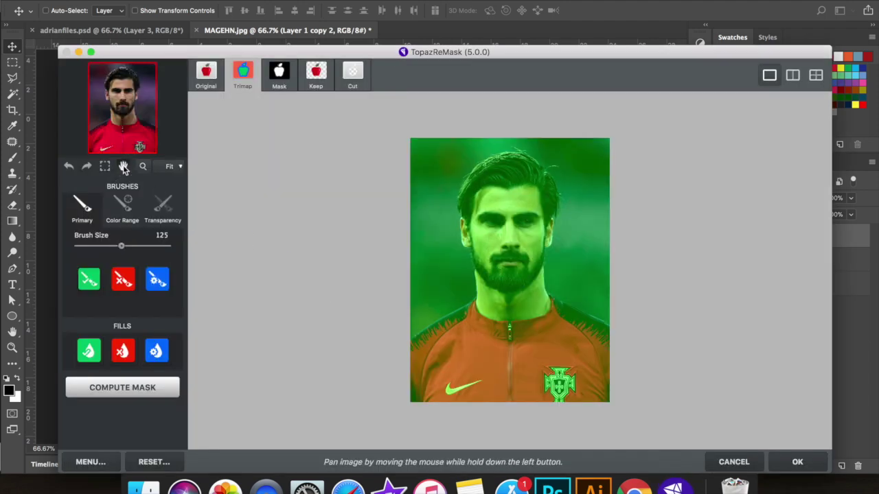
scroll(455, 321, "up", 2)
left_click_drag(479, 248, 442, 120)
mouse_move(362, 332)
left_mouse_down()
mouse_move(308, 271)
mouse_move(418, 267)
mouse_move(636, 236)
left_mouse_up()
scroll(302, 275, "up", 1)
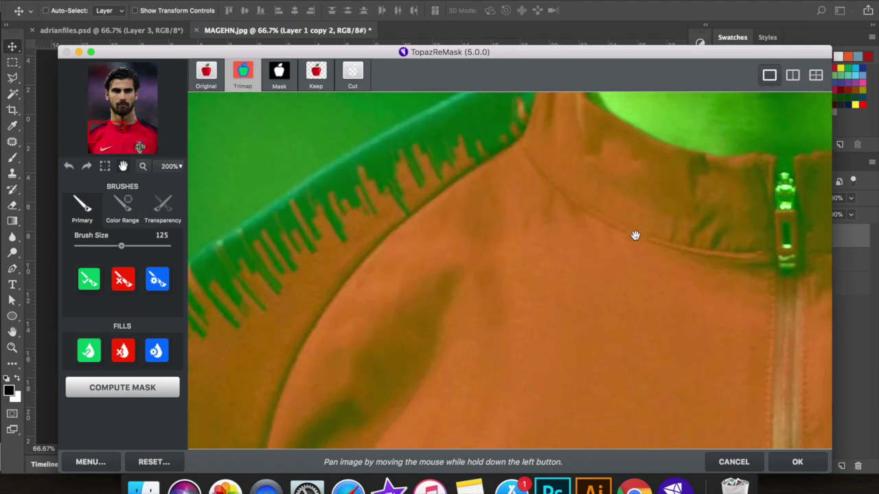
left_click(155, 283)
left_click_drag(122, 252, 81, 254)
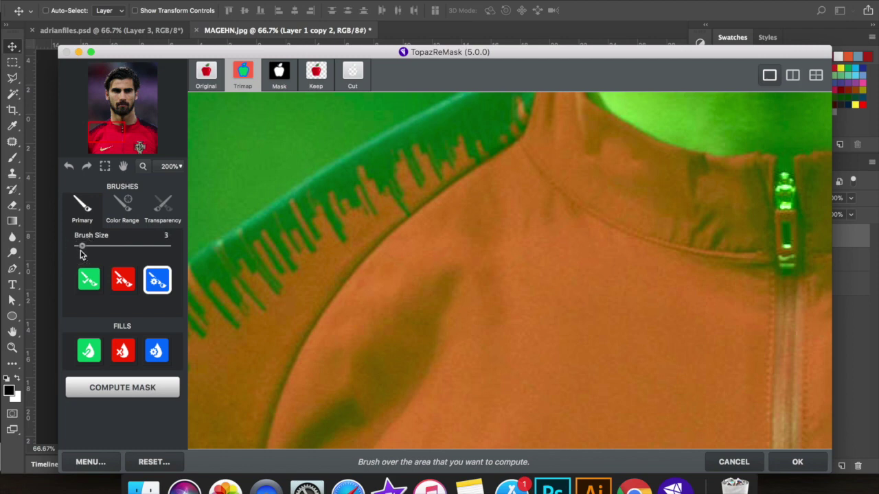
- Trace the shoulder edge on the image's left side with the compute brush, from the photo border up to the neck
left_click(124, 169)
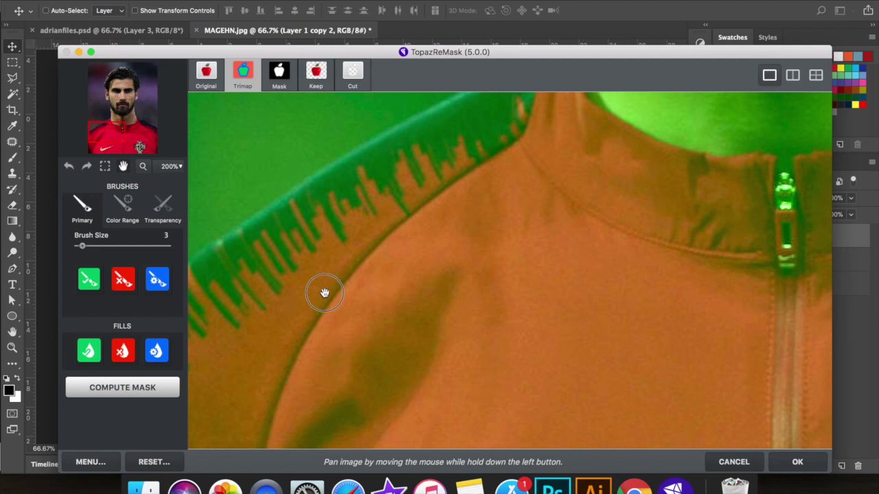
left_click_drag(314, 291, 218, 243)
left_click_drag(259, 213, 263, 268)
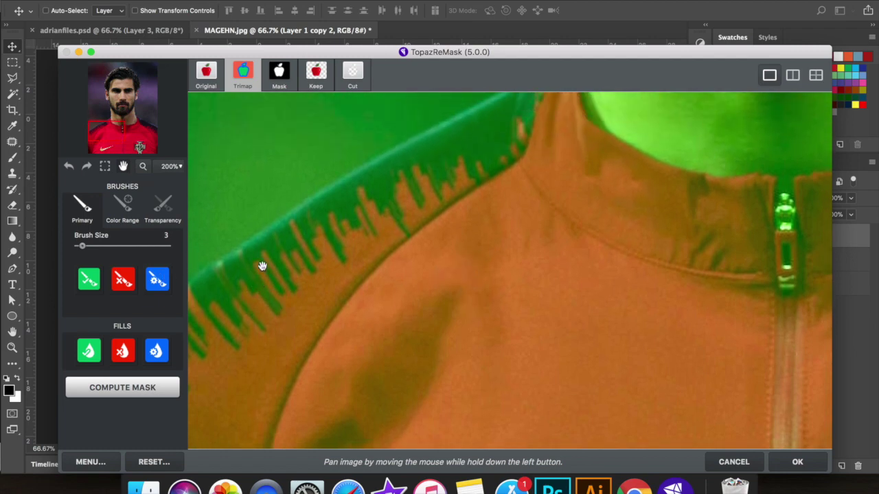
left_click(155, 284)
mouse_move(188, 290)
left_mouse_down()
mouse_move(339, 181)
mouse_move(402, 148)
left_mouse_up()
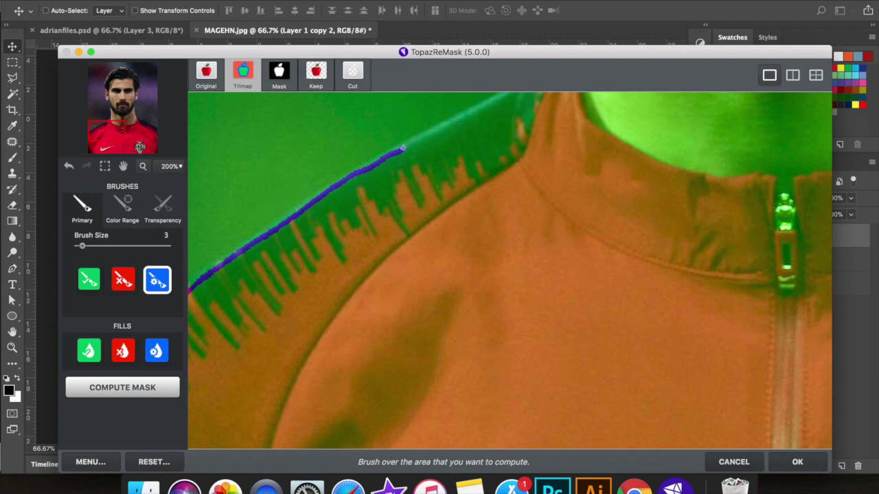
left_click(123, 166)
left_click_drag(359, 185, 325, 307)
scroll(275, 171, "up", 1)
left_click_drag(274, 215, 266, 287)
left_click(156, 284)
mouse_move(286, 342)
left_mouse_down()
mouse_move(431, 266)
mouse_move(530, 199)
mouse_move(575, 151)
mouse_move(574, 99)
left_mouse_up()
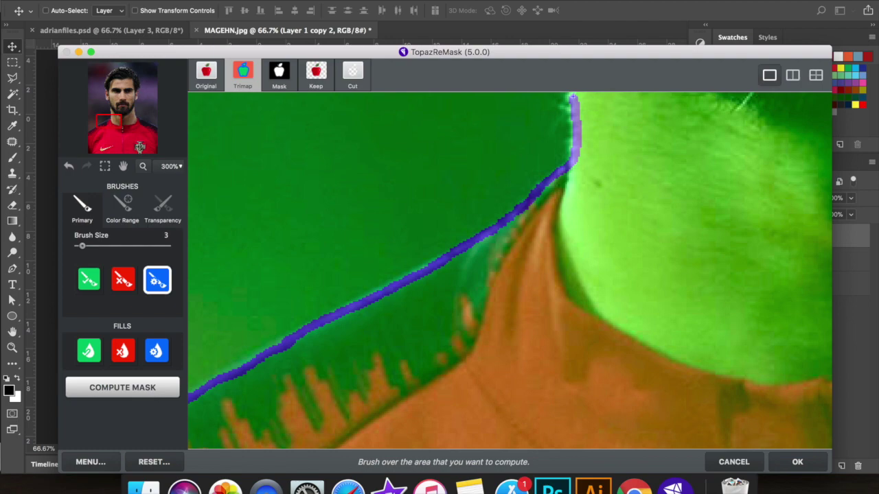
- Continue the compute outline up the left side of the neck and beard and around the left ear
left_click(126, 169)
left_click_drag(327, 125, 264, 307)
left_click_drag(311, 159, 290, 232)
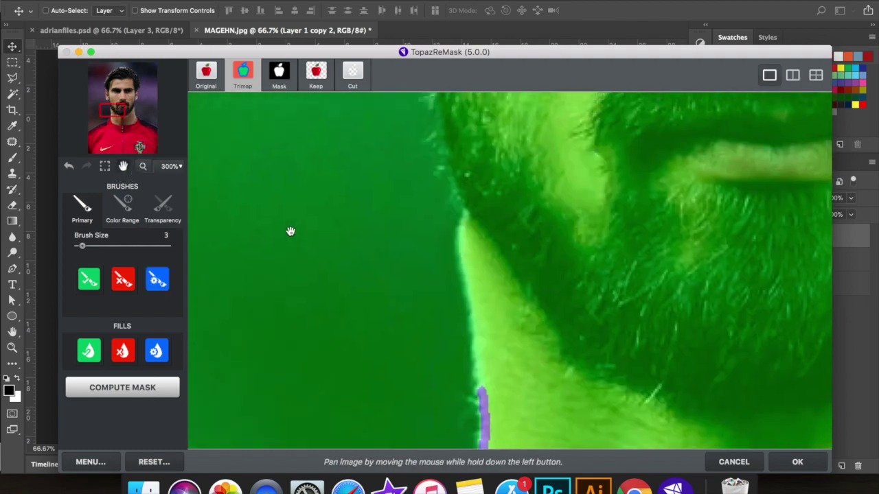
left_click(157, 280)
left_click_drag(483, 389, 430, 103)
left_click(123, 167)
left_click_drag(344, 130, 338, 415)
left_click(157, 280)
mouse_move(426, 386)
left_mouse_down()
mouse_move(421, 333)
mouse_move(324, 117)
left_mouse_up()
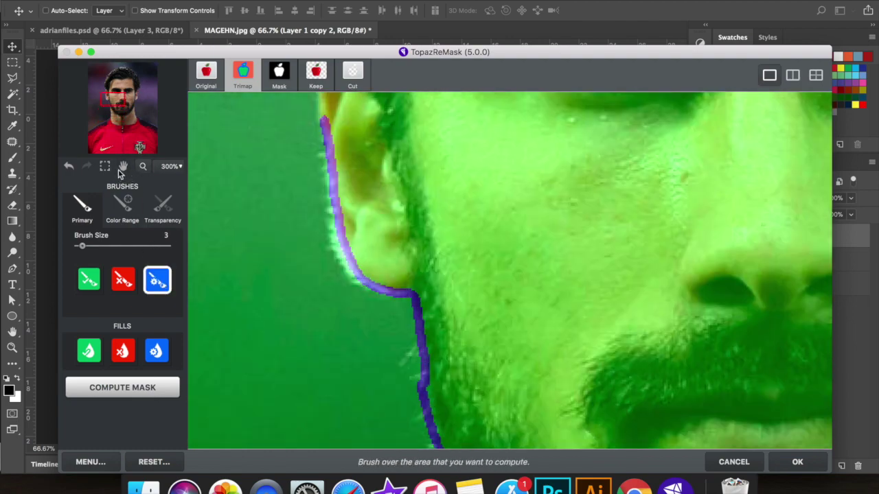
- Extend the compute outline from the left ear along the hair and over the top of the head
left_click(121, 169)
left_click_drag(335, 172, 306, 113)
left_click(124, 167)
mouse_move(286, 103)
left_mouse_down()
mouse_move(284, 249)
mouse_move(259, 314)
left_mouse_up()
left_click(157, 280)
mouse_move(284, 341)
left_mouse_down()
mouse_move(370, 113)
mouse_move(265, 360)
mouse_move(446, 192)
mouse_move(830, 226)
left_mouse_up()
left_click(127, 168)
left_click_drag(686, 220, 230, 194)
left_click(157, 279)
left_click_drag(368, 199, 547, 428)
- Trace the compute outline down the hair on the image's right side, around the loose tufts and onto the ear
left_click(124, 167)
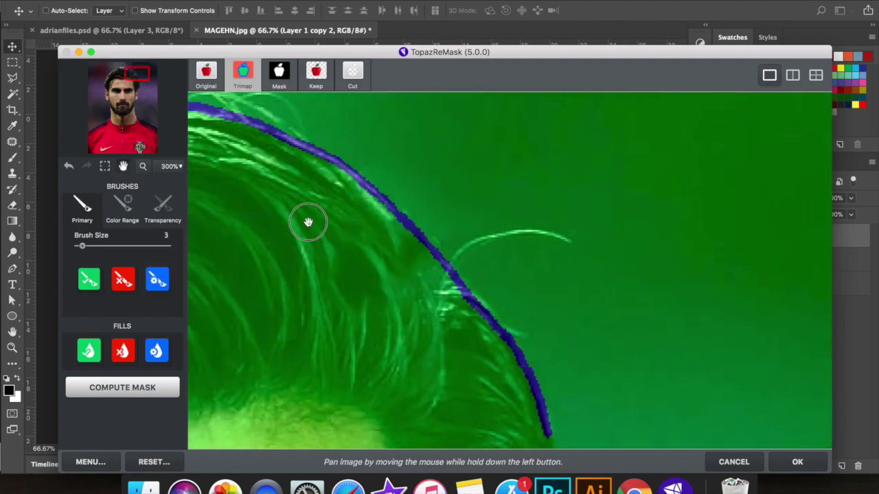
left_click_drag(313, 234, 157, 6)
left_click(157, 279)
left_click_drag(397, 242, 385, 445)
left_click(123, 167)
left_click(157, 280)
left_click_drag(381, 337, 361, 374)
left_click(124, 167)
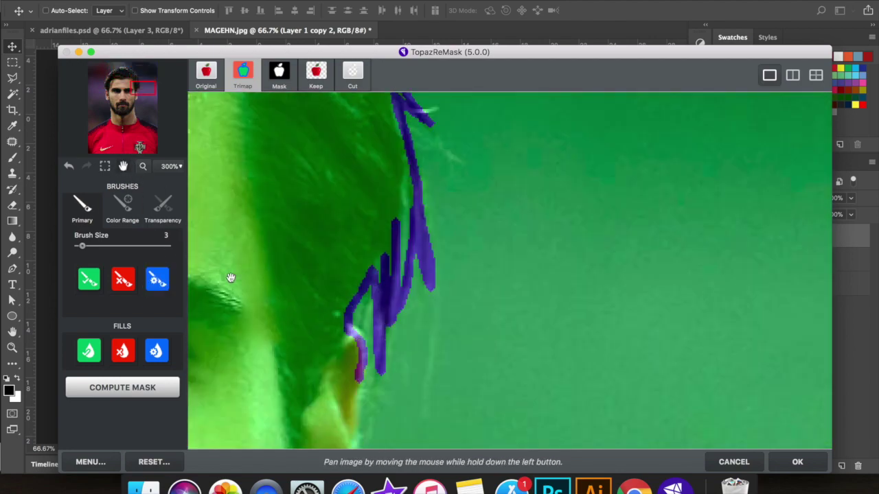
left_click_drag(288, 329, 307, 210)
left_click(157, 280)
left_click_drag(378, 258, 359, 415)
- Continue the compute outline below the right ear, along the beard and down the right side of the neck
left_click(124, 166)
left_click_drag(274, 337, 276, 175)
left_click(157, 279)
left_click_drag(355, 252, 309, 417)
left_click(123, 167)
left_click_drag(252, 341, 251, 144)
left_click(157, 279)
left_click_drag(320, 448, 305, 263)
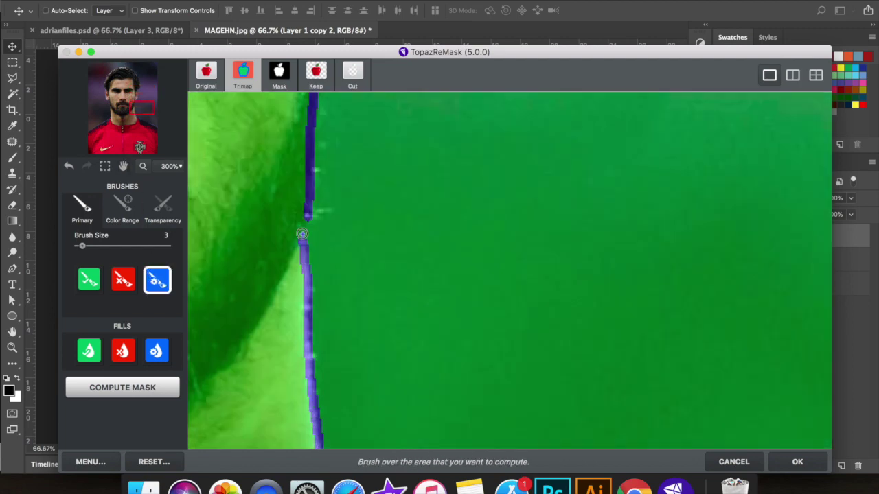
- Trace the right shoulder edge with the compute brush, from the neck out toward the photo's border
left_click_drag(269, 220, 663, 447)
left_click(124, 166)
left_click_drag(289, 357, 267, 180)
left_click(158, 279)
left_click_drag(641, 271, 831, 378)
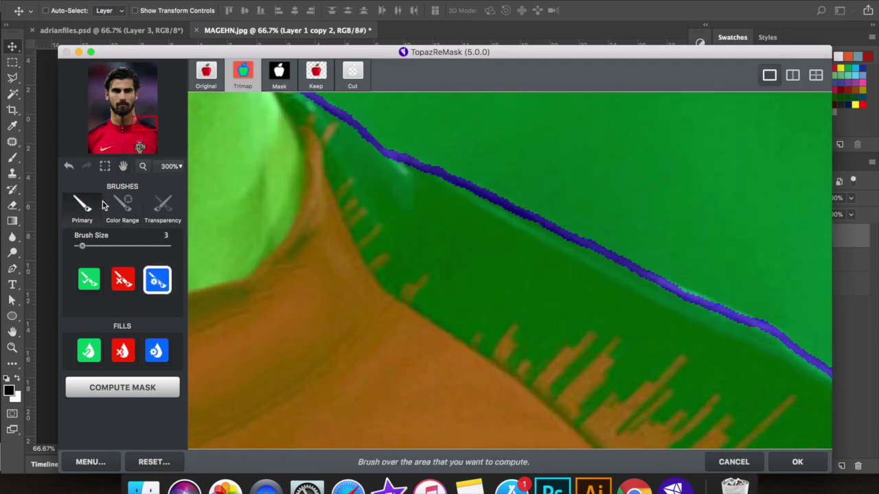
- Fill the background outside the traced outline as the area to cut and compute the mask
left_click(171, 167)
left_click(173, 206)
scroll(273, 207, "down", 2)
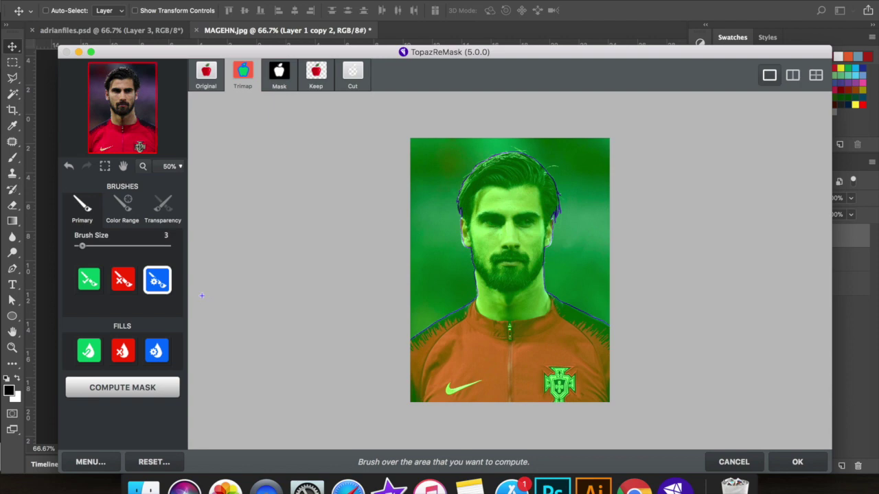
left_click(124, 353)
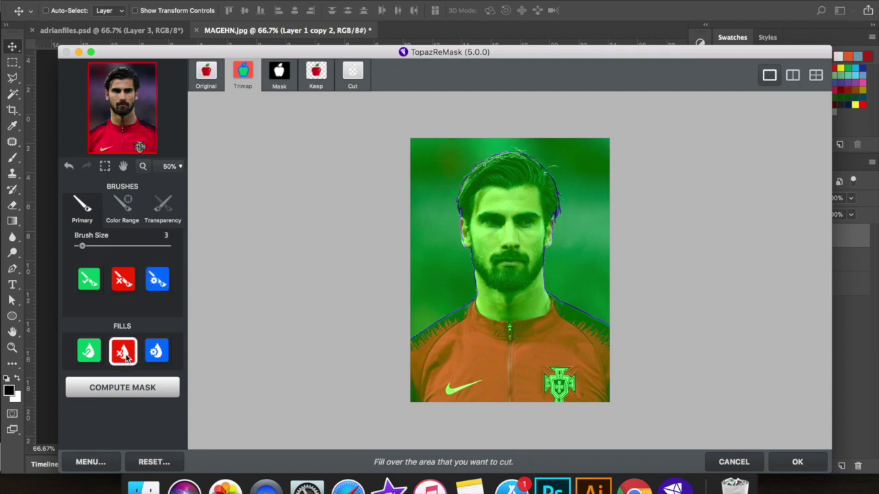
left_click(435, 265)
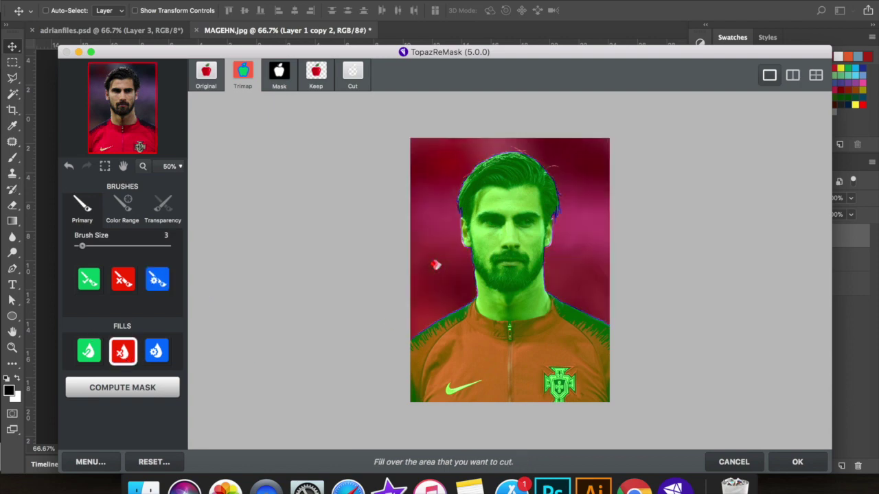
left_click(169, 385)
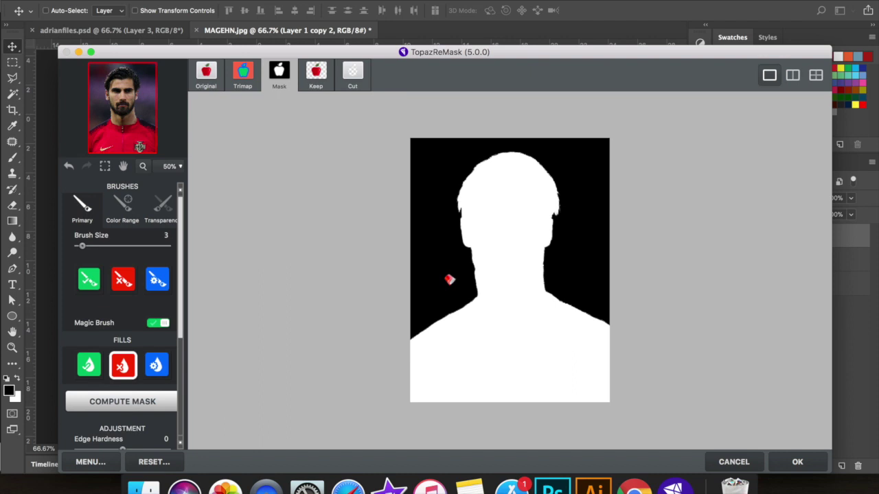
- In the Cut preview, paint the stray hairs on top of the head with the keep brush at size 1
left_click(316, 79)
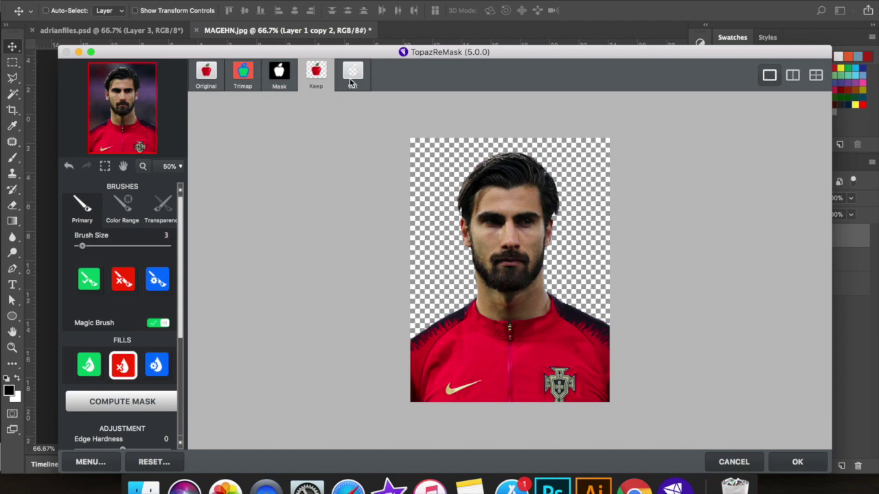
left_click(349, 79)
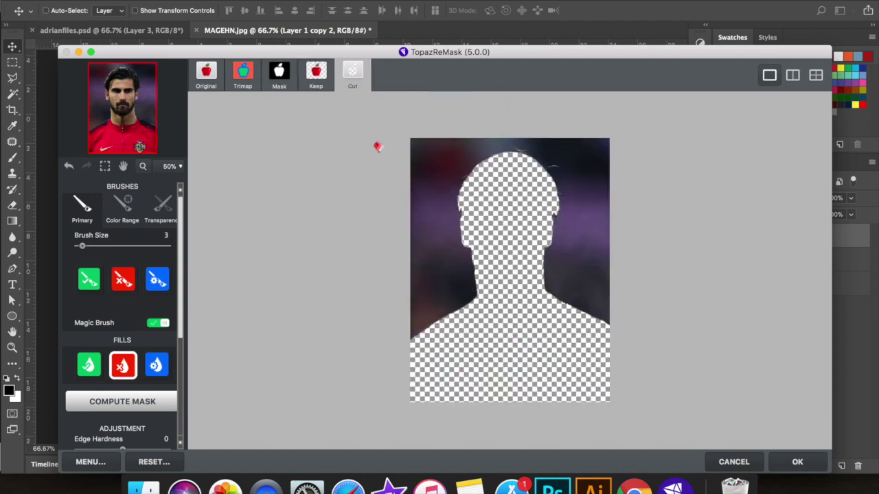
left_click(124, 167)
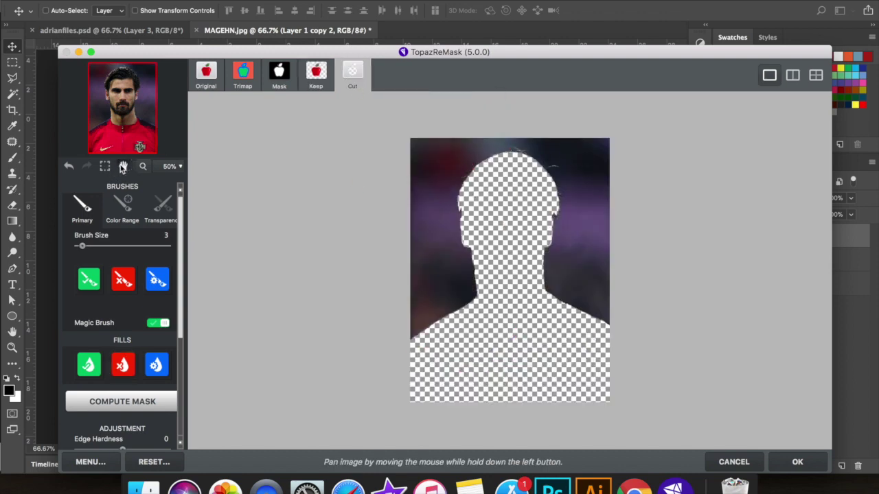
scroll(396, 218, "up", 2)
left_click_drag(392, 120, 334, 304)
key("super+equal")
key("super+equal")
left_click_drag(512, 253, 362, 485)
left_click_drag(407, 192, 408, 406)
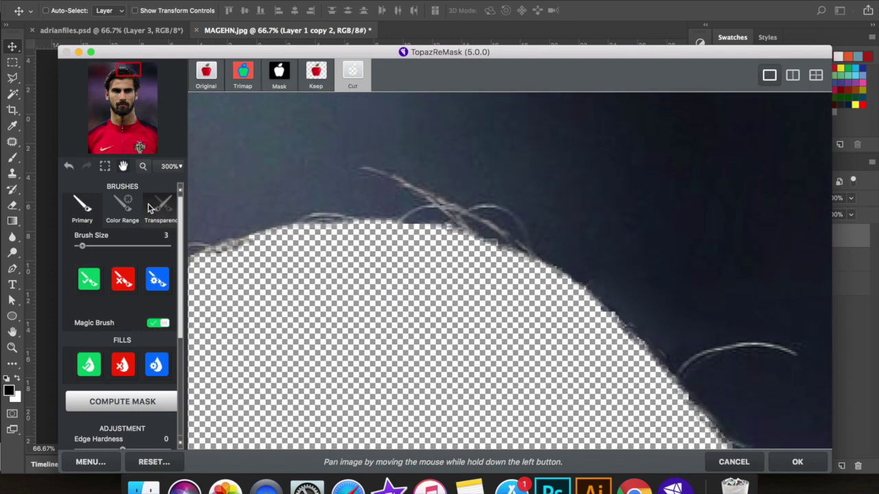
left_click(88, 279)
left_click_drag(365, 167, 527, 251)
mouse_move(463, 211)
left_mouse_down()
mouse_move(500, 206)
mouse_move(531, 253)
left_mouse_up()
mouse_move(460, 228)
left_mouse_down()
mouse_move(435, 209)
mouse_move(415, 208)
mouse_move(396, 227)
left_mouse_up()
mouse_move(673, 377)
left_mouse_down()
mouse_move(721, 347)
mouse_move(796, 354)
left_mouse_up()
- Paint the fine stray hairs along the upper-left hairline with the size 1 keep brush
left_click(128, 171)
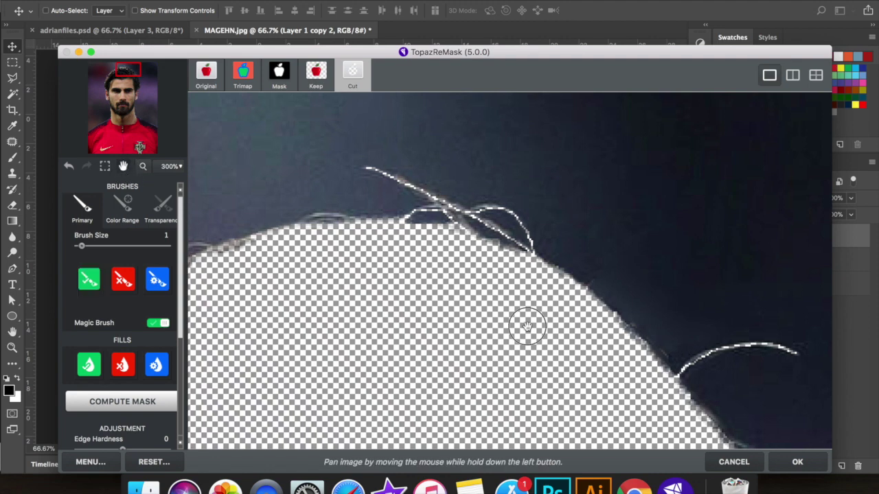
left_click_drag(463, 324, 677, 322)
left_click(160, 279)
left_click(80, 277)
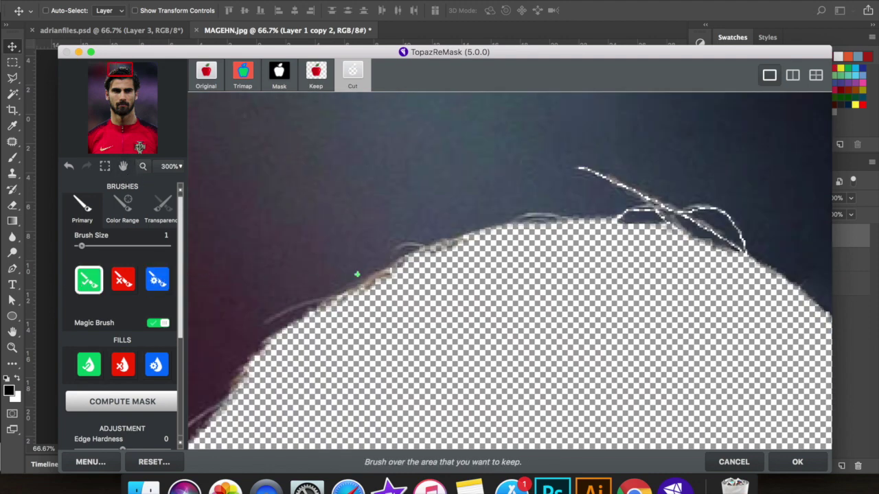
mouse_move(426, 251)
left_mouse_down()
mouse_move(397, 243)
mouse_move(392, 263)
left_mouse_up()
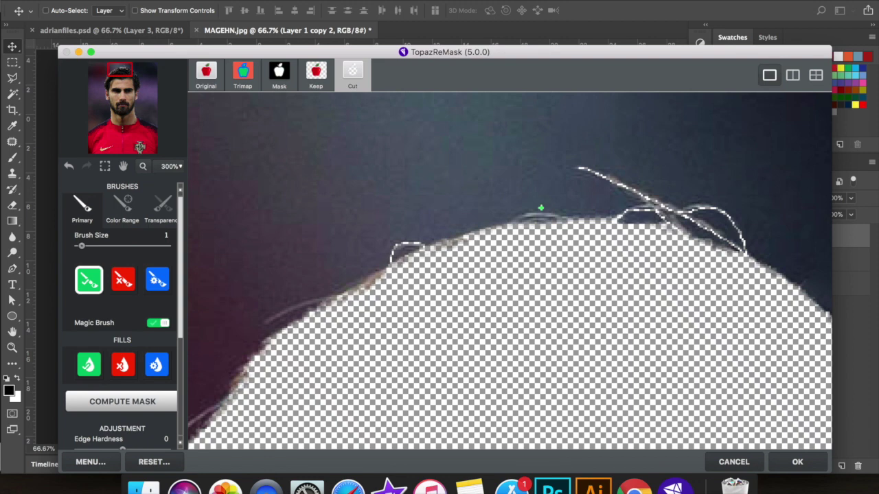
mouse_move(514, 224)
left_mouse_down()
mouse_move(529, 216)
mouse_move(557, 219)
left_mouse_up()
left_click_drag(266, 322, 330, 302)
- Paint the loose strand lower down the left side of the hair with the size 1 keep brush
left_click(123, 168)
left_click_drag(460, 265, 626, 176)
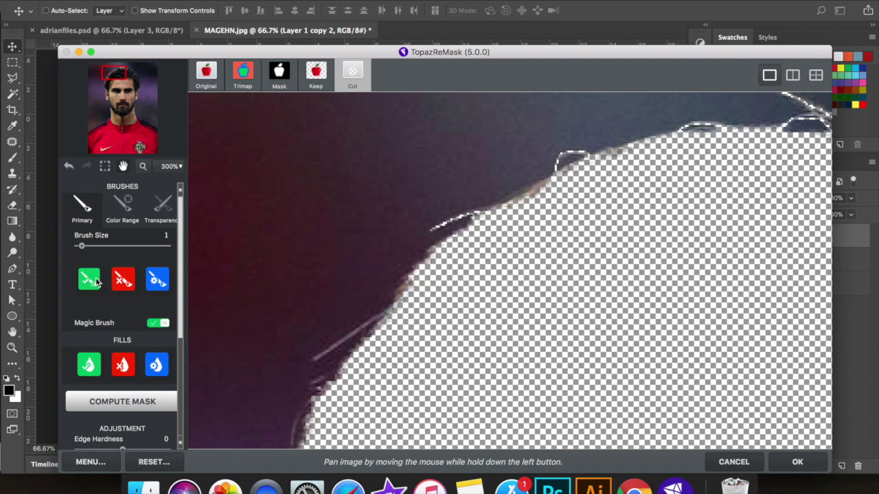
left_click(90, 280)
left_click_drag(314, 359, 380, 321)
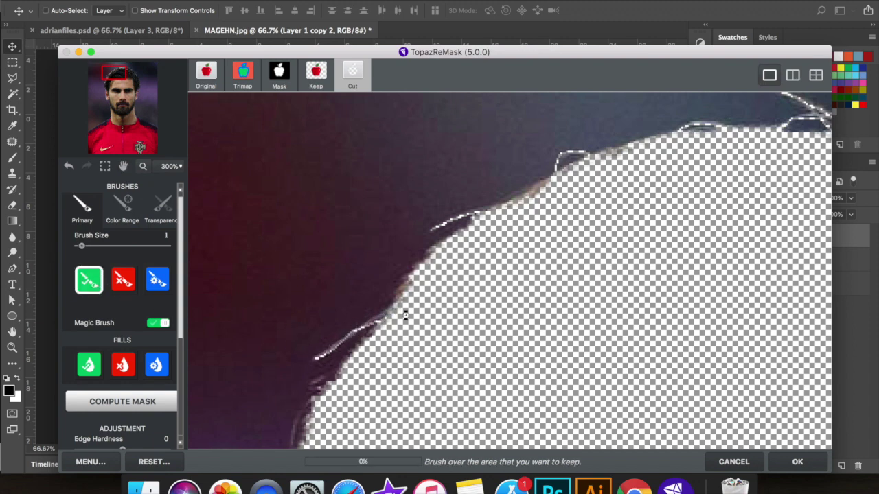
left_click_drag(332, 350, 361, 328)
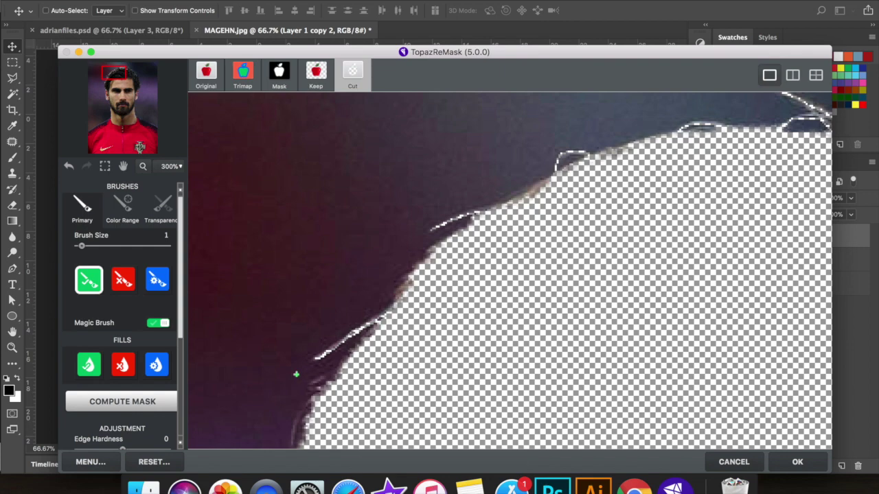
- Switch to the Keep preview and set the mask's Edge Hardness to 100
scroll(296, 374, "down", 5)
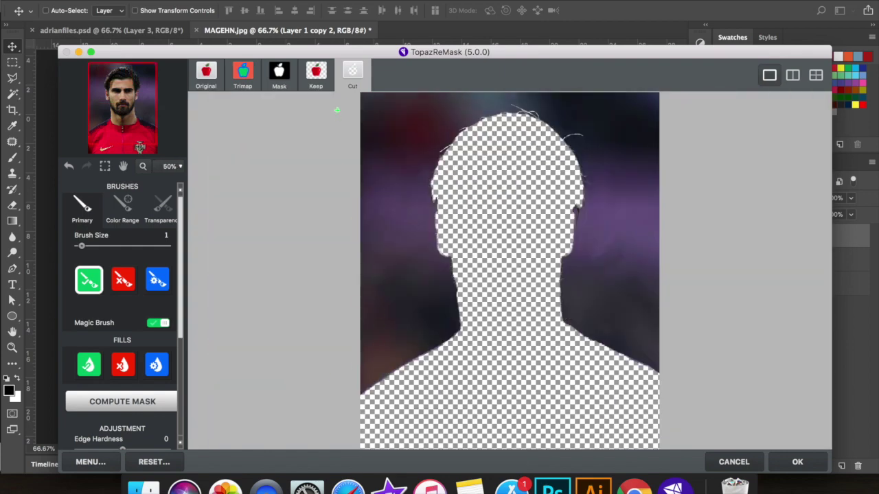
left_click(315, 77)
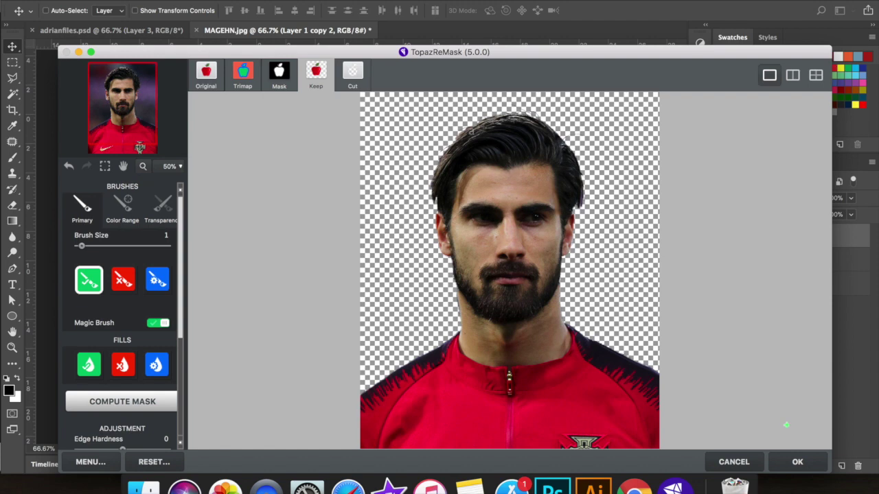
scroll(456, 320, "up", 2)
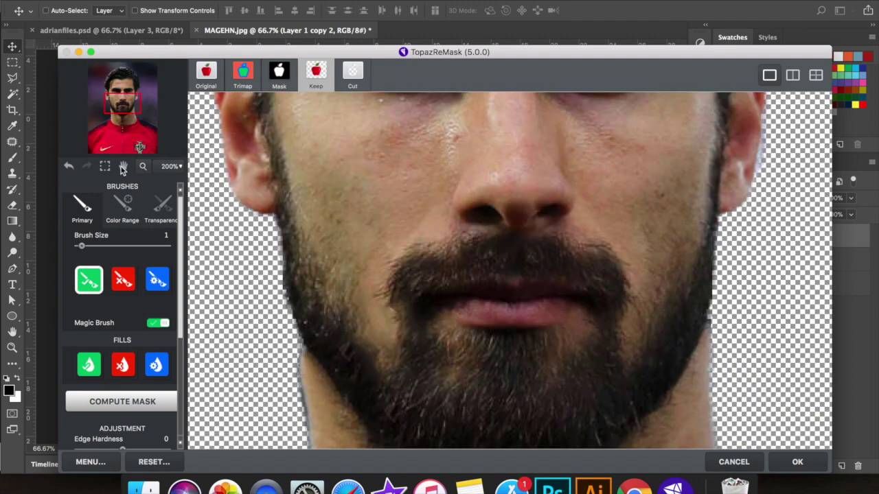
left_click(122, 167)
scroll(109, 350, "down", 3)
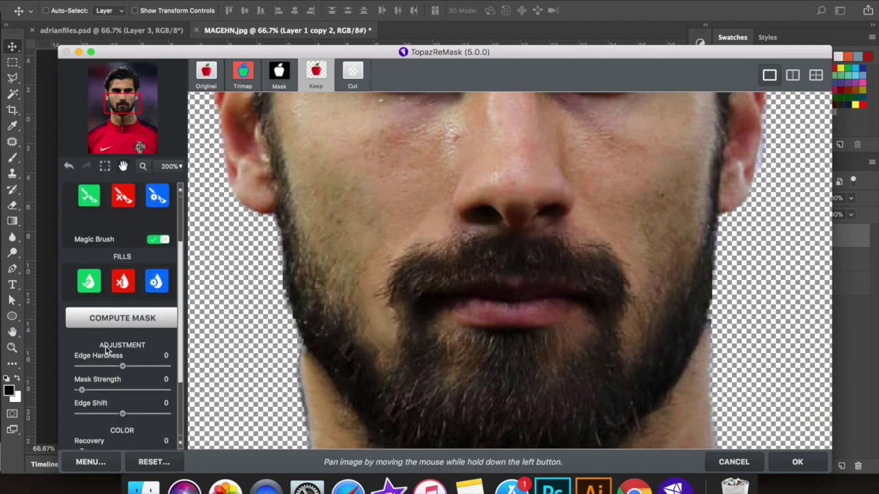
left_click_drag(126, 354, 196, 354)
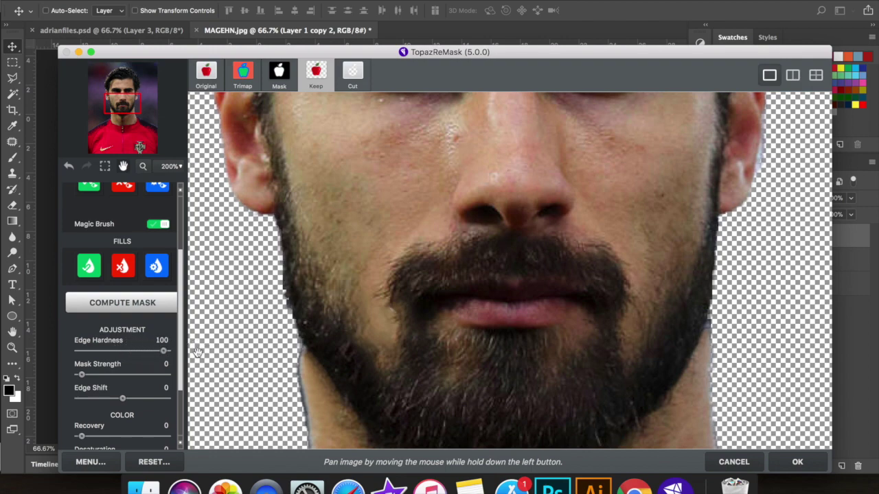
- Inspect the cutout as a whole and its edge along the right side of the neck and shoulder
key("super+minus")
key("super+minus")
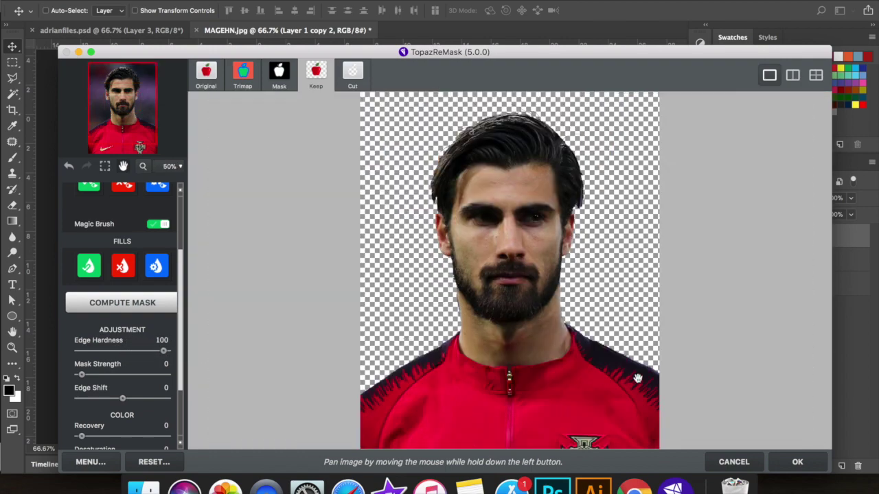
key("super+plus")
key("super+plus")
left_click_drag(549, 323, 398, 145)
left_click_drag(515, 251, 389, 163)
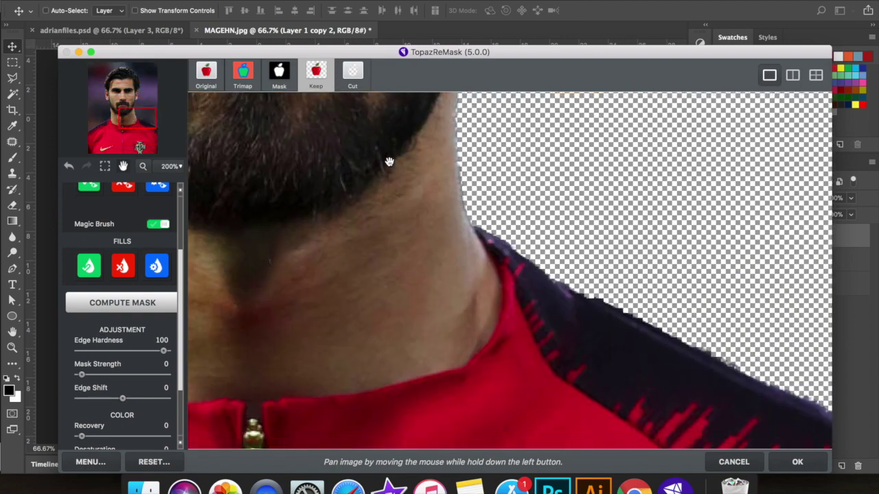
left_click_drag(465, 245, 458, 174)
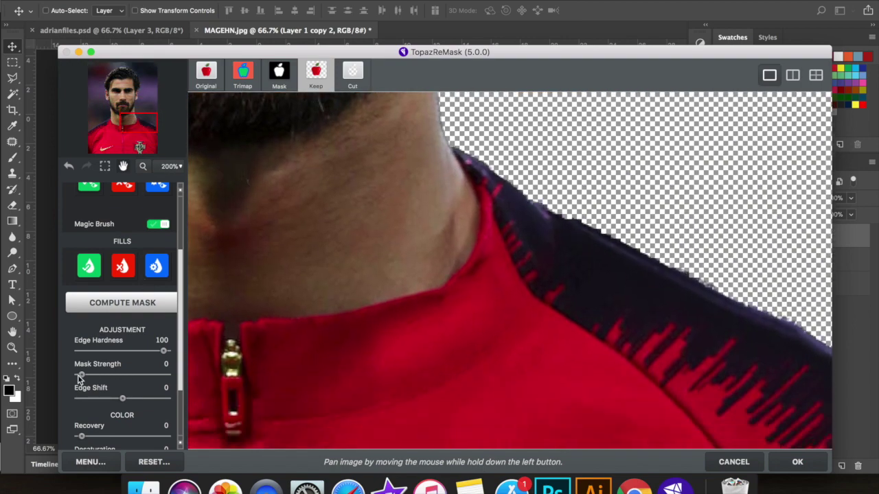
- Set the mask's Edge Shift to -2, check the whole cutout, and apply the mask to the portrait layer
left_click_drag(117, 401, 112, 403)
key("super+minus")
key("super+minus")
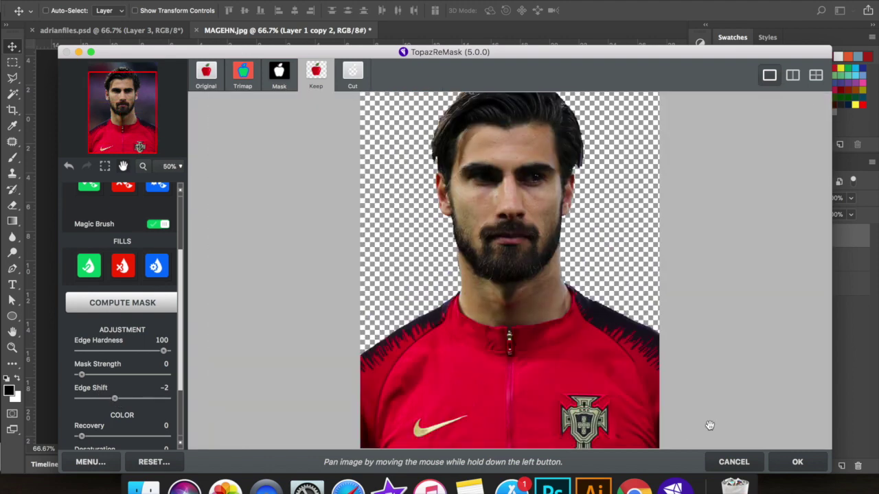
left_click(797, 461)
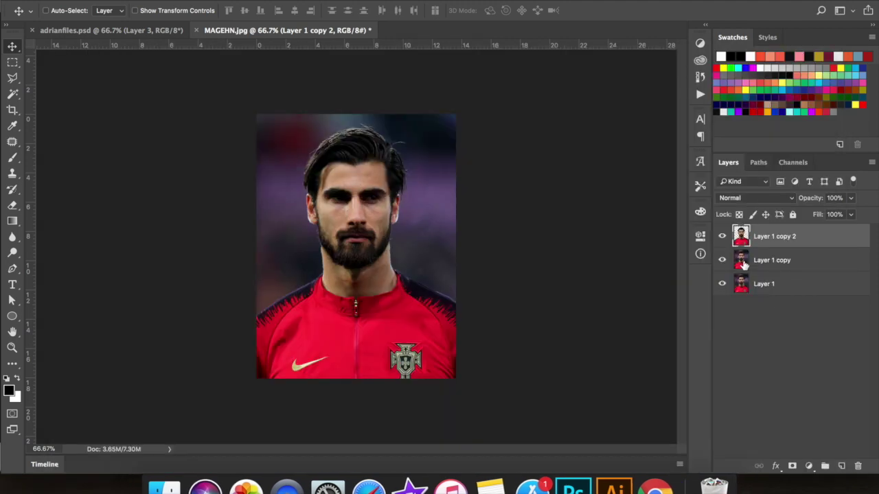
- Hide Layer 1 and make Layer 1 copy 2 the active layer
left_click(745, 263)
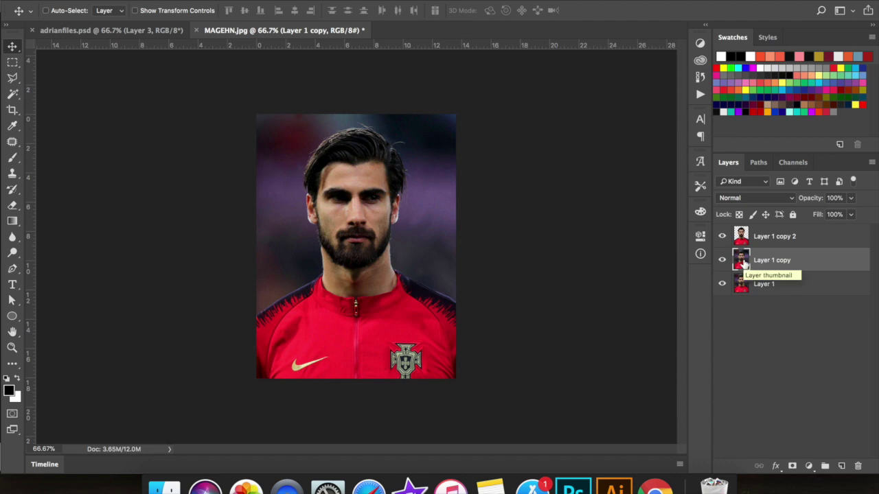
left_click(722, 284)
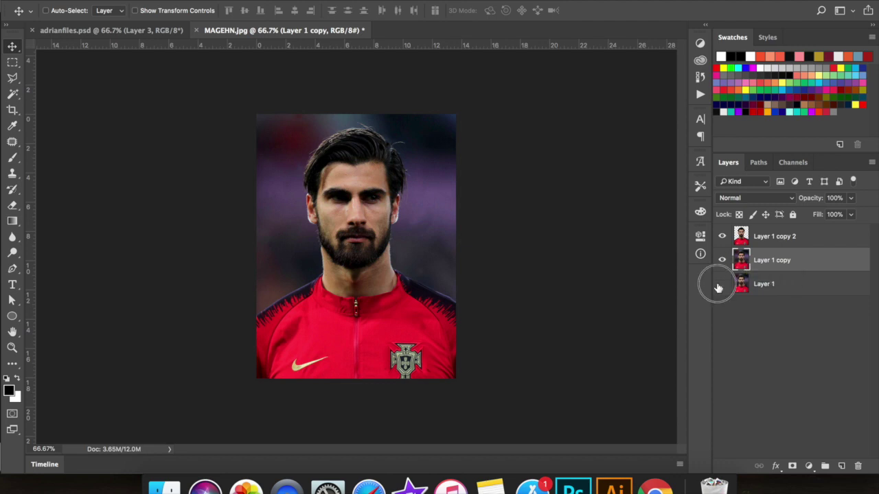
left_click(748, 240)
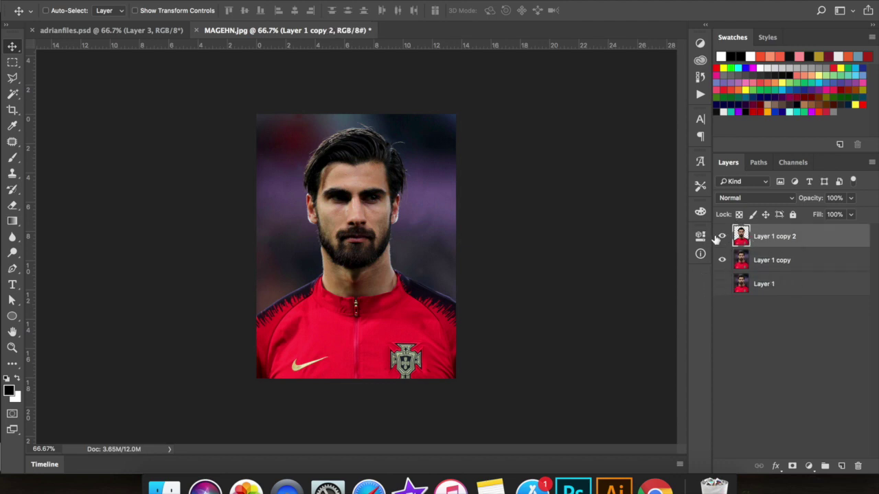
- Inspect the cutout's face, ears and hair edges up close and compare the cutout layer with the photo below
key("super+equal")
key("super+equal")
key("super+equal")
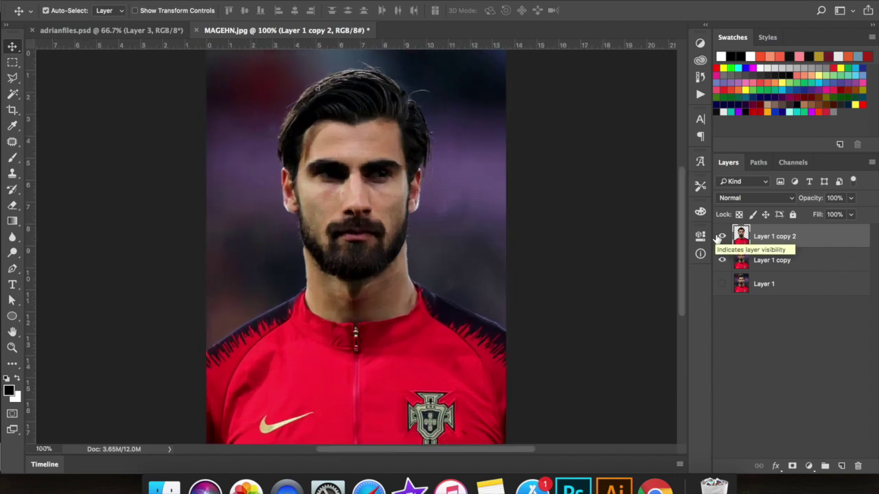
scroll(556, 224, "up", 6)
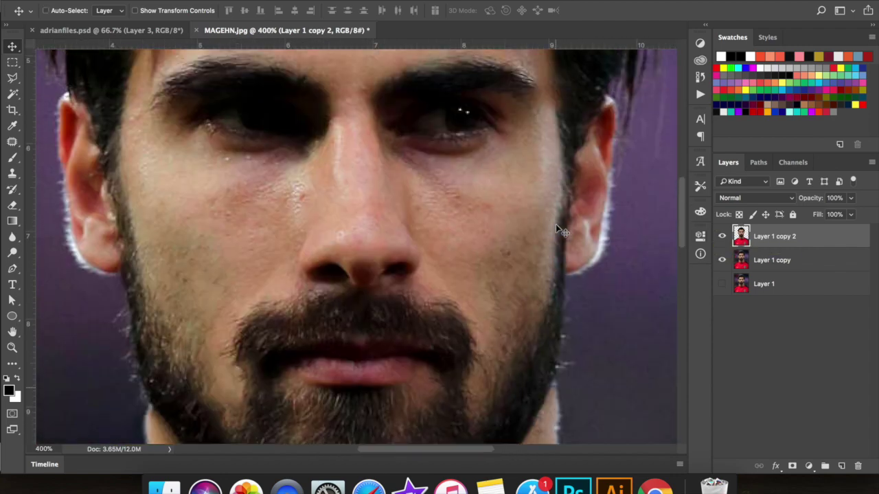
key("super+minus")
key("super+minus")
key("super+minus")
key("super+minus")
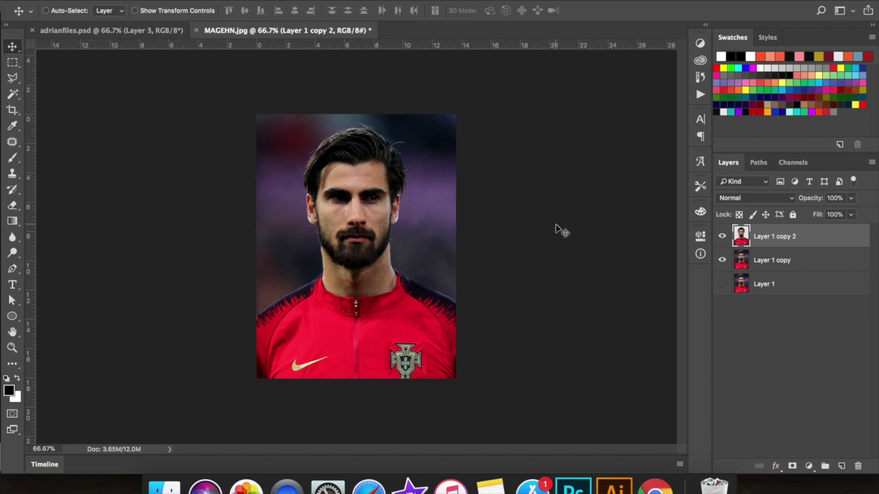
key("super+equal")
key("super+equal")
key("super+minus")
left_click(722, 237)
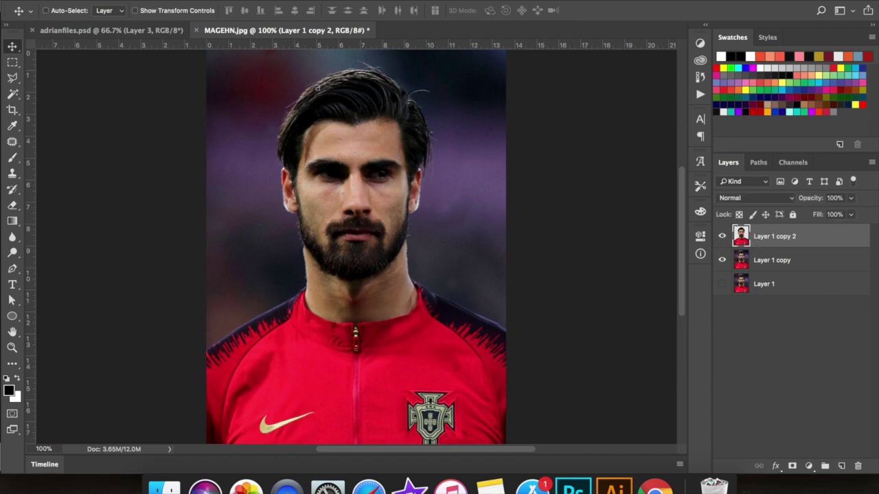
- Apply Topaz DeNoise 5 to the cutout layer with Overall Strength 0.13, checking the eyes and nose in the preview
left_click(264, 1)
mouse_move(299, 1)
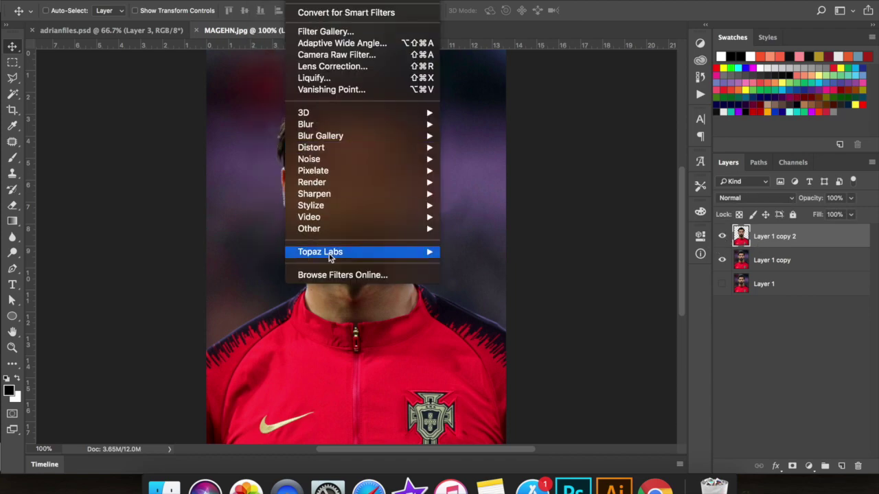
mouse_move(331, 254)
left_click(484, 310)
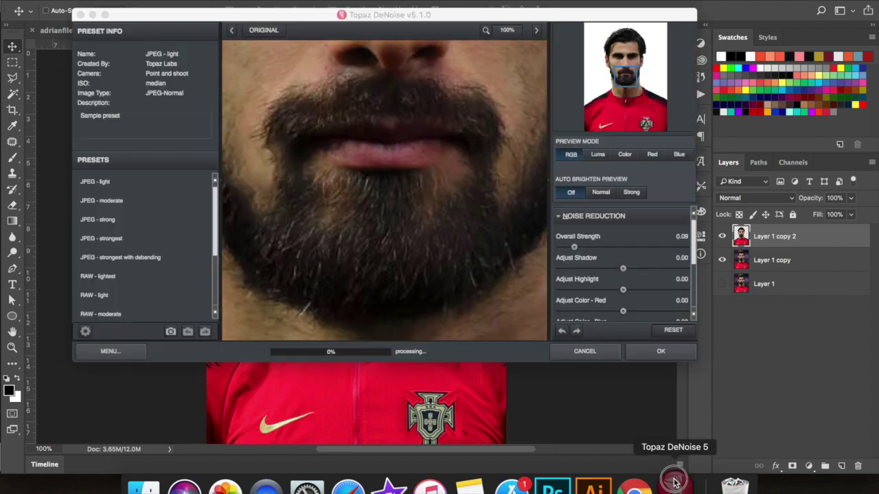
left_click_drag(365, 102, 396, 261)
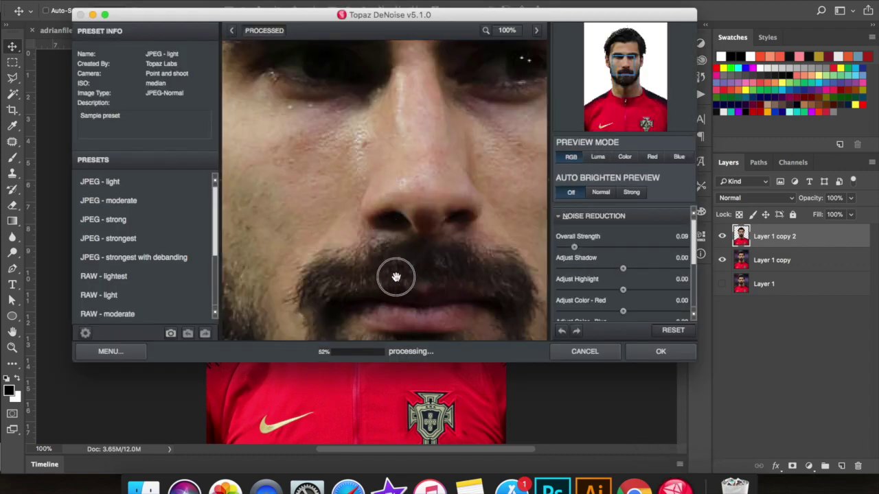
left_click_drag(380, 179, 399, 293)
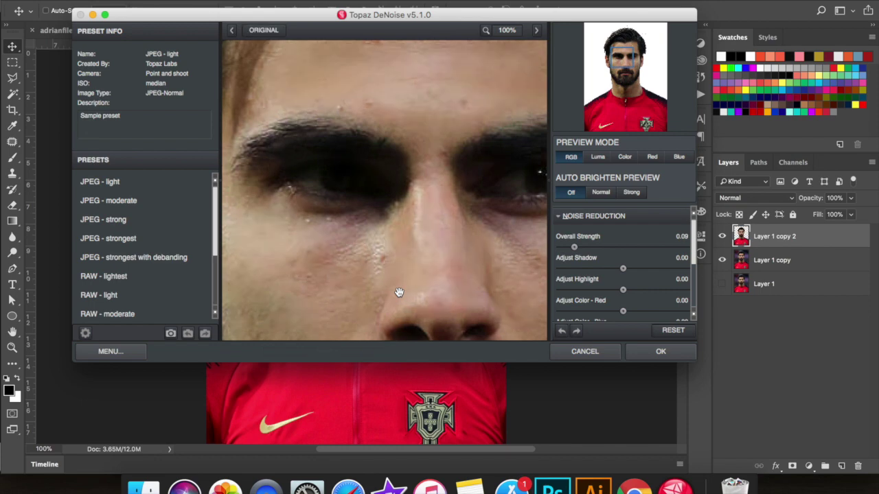
mouse_move(574, 253)
left_mouse_down()
mouse_move(591, 252)
mouse_move(569, 250)
mouse_move(578, 251)
left_mouse_up()
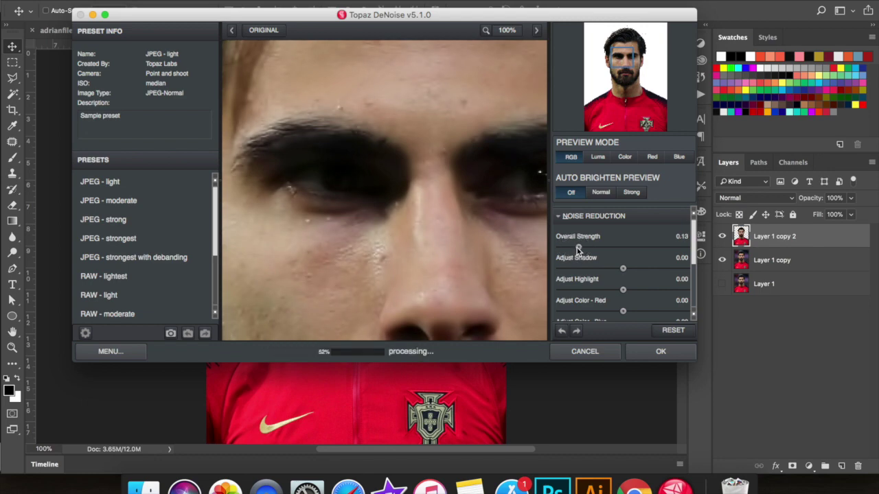
left_click(662, 352)
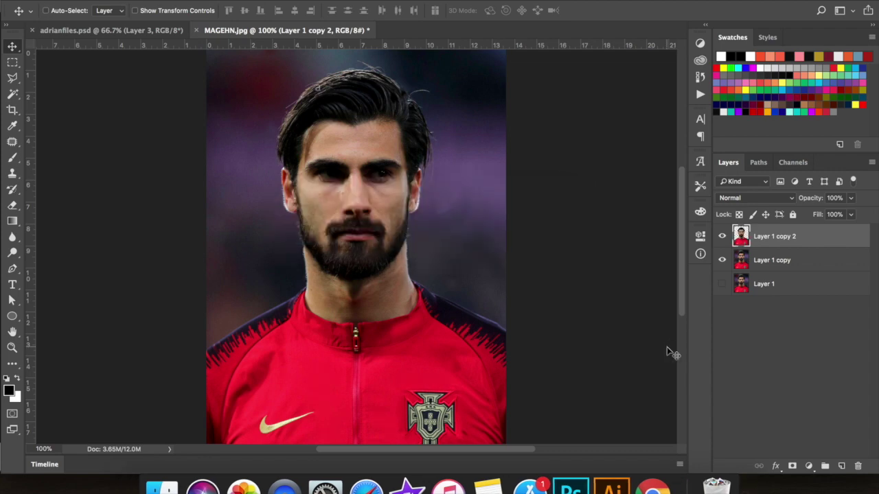
- Examine the denoised face up close and compare it with the layer below by toggling Layer 1 copy 2
key("super+plus")
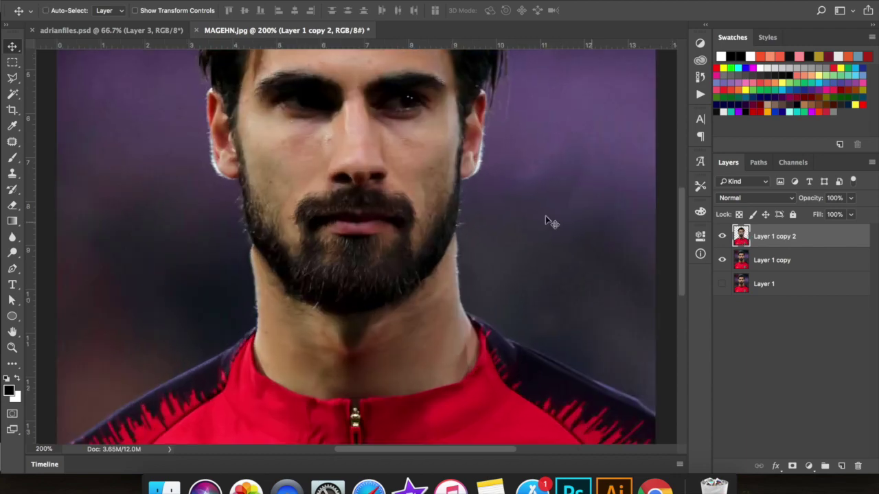
scroll(549, 222, "up", 4)
left_click(719, 237)
left_click(720, 238)
key("super+minus")
key("super+minus")
key("super+minus")
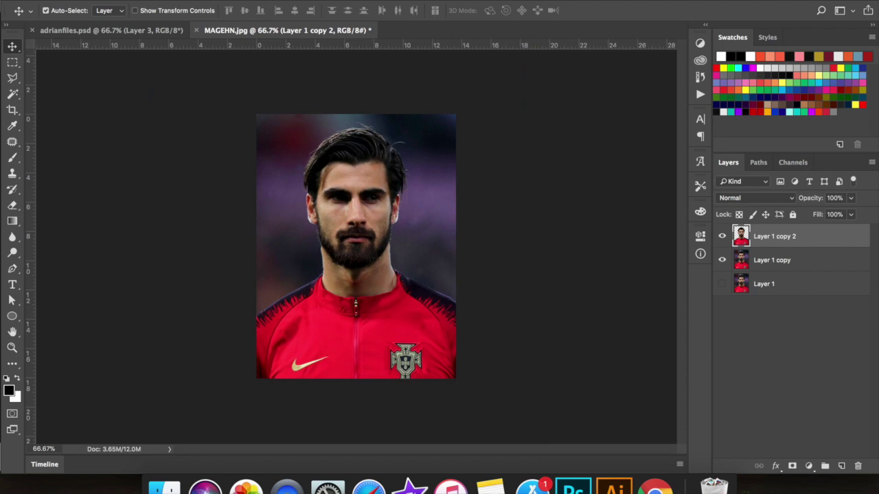
- Open Topaz Adjust 5 on the cutout layer and choose the soccer skin2 preset from the Toned Collection
left_click(300, 0)
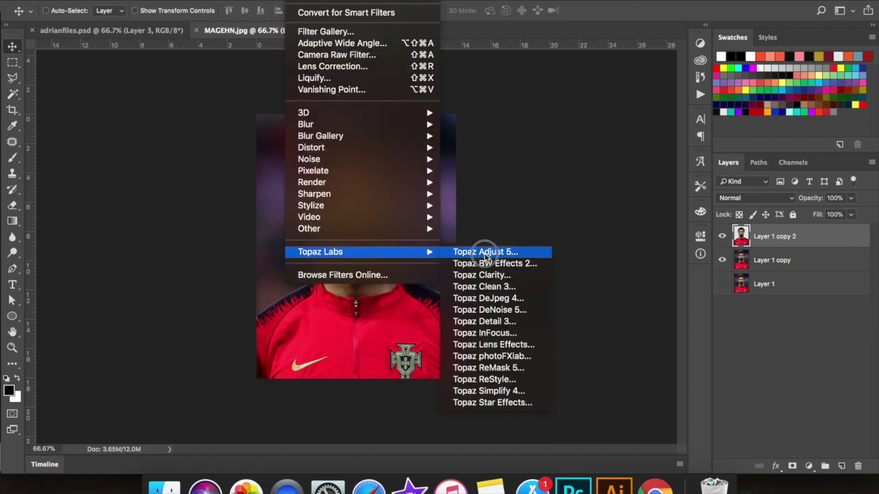
left_click(484, 252)
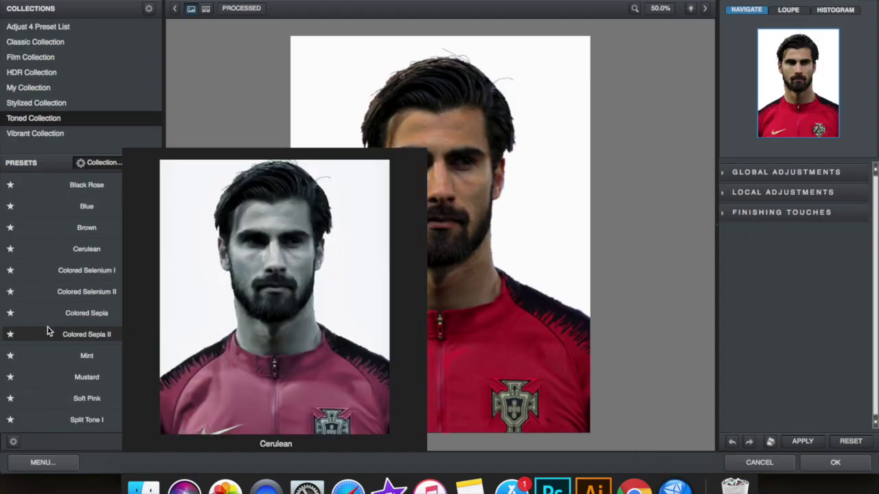
scroll(137, 307, "down", 5)
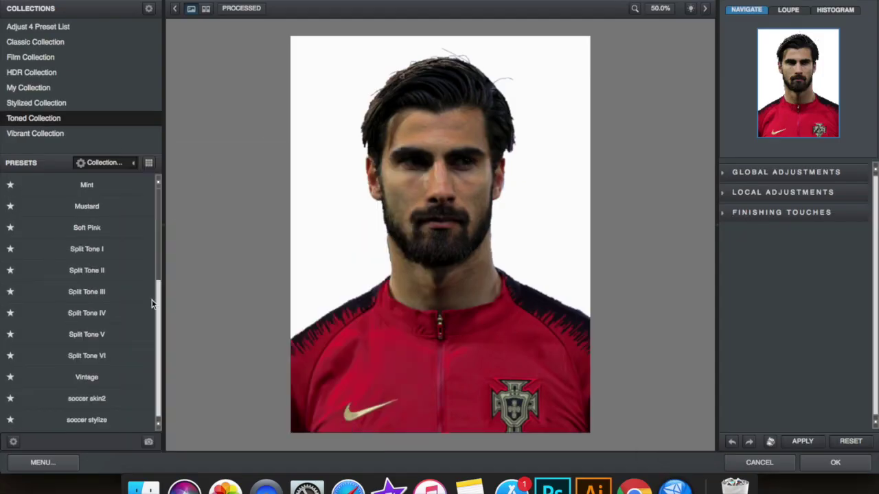
left_click(89, 399)
- Reduce the preset's Adaptive Exposure, fine-tune its Contrast and Brightness, apply the effect, and compare the layer with the one below
left_click_drag(811, 210, 783, 210)
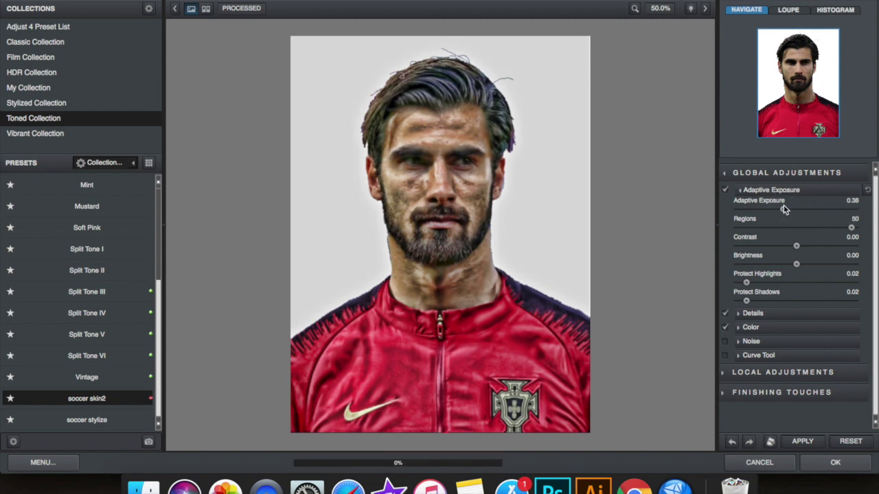
left_click_drag(795, 247, 803, 265)
left_click_drag(778, 211, 768, 210)
mouse_move(774, 246)
left_mouse_down()
mouse_move(765, 248)
mouse_move(778, 248)
left_mouse_up()
left_click(820, 462)
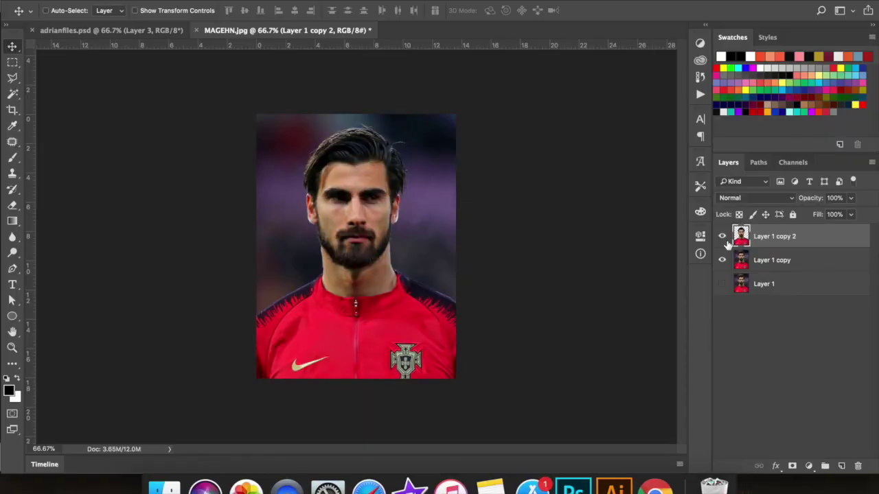
left_click(722, 236)
left_click(724, 236)
left_click(724, 236)
- Desaturate Layer 1 copy so that the background behind the man is black and white
left_click(755, 262)
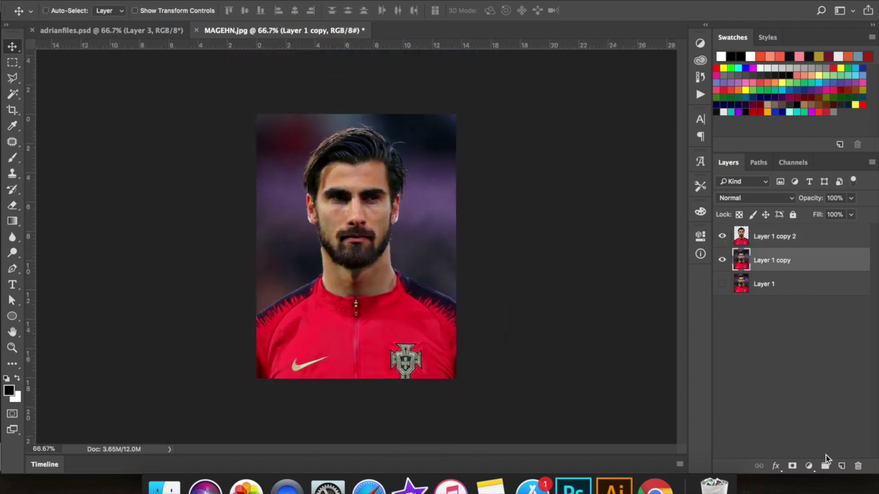
key("shift+super+u")
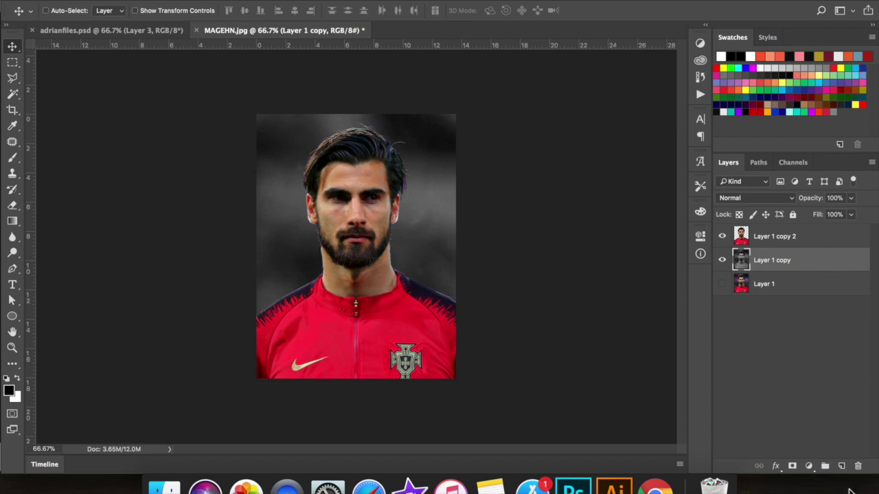
key("super+plus")
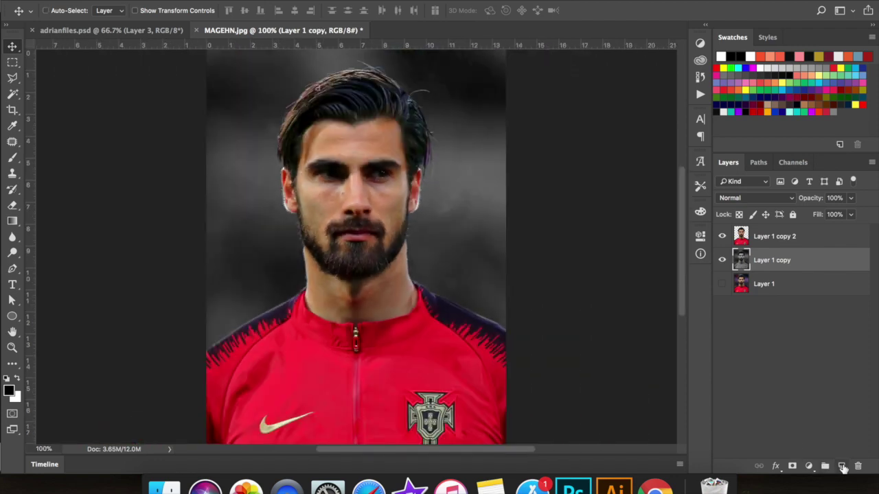
- Add a new layer directly above Layer 1 copy and fill it with black
left_click(842, 467)
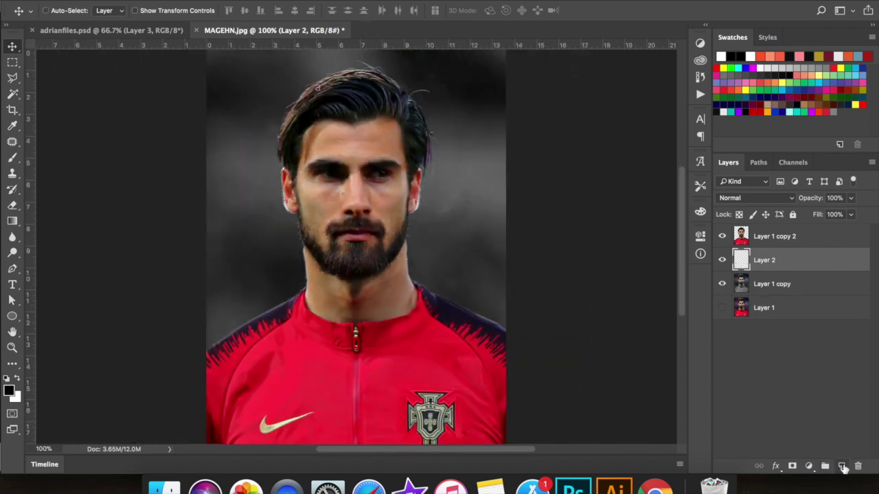
key("super+minus")
left_click(20, 380)
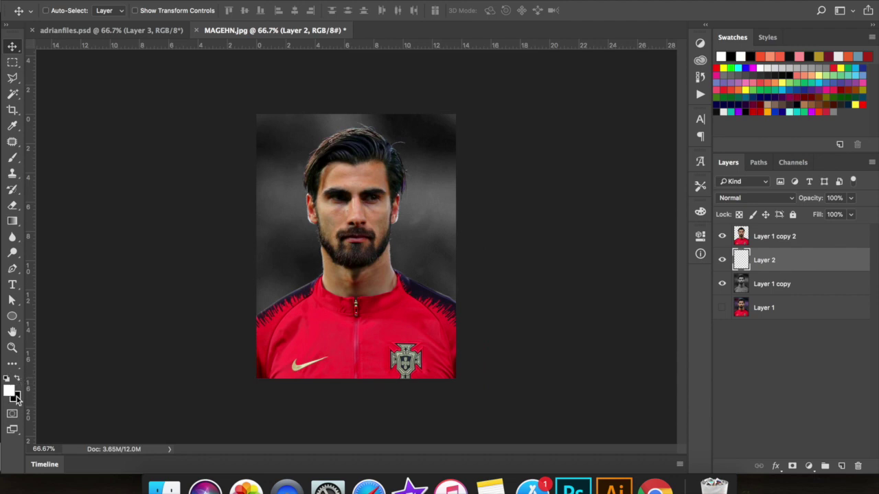
key("super+BackSpace")
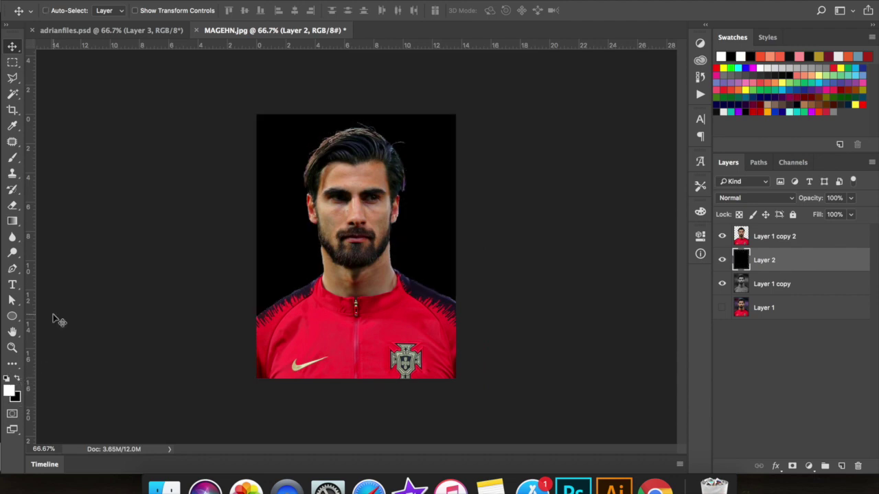
- Erase the middle of the black layer around the head with a 1000 px soft eraser, leaving a dark vignette, and compare it on and off
left_click(12, 205)
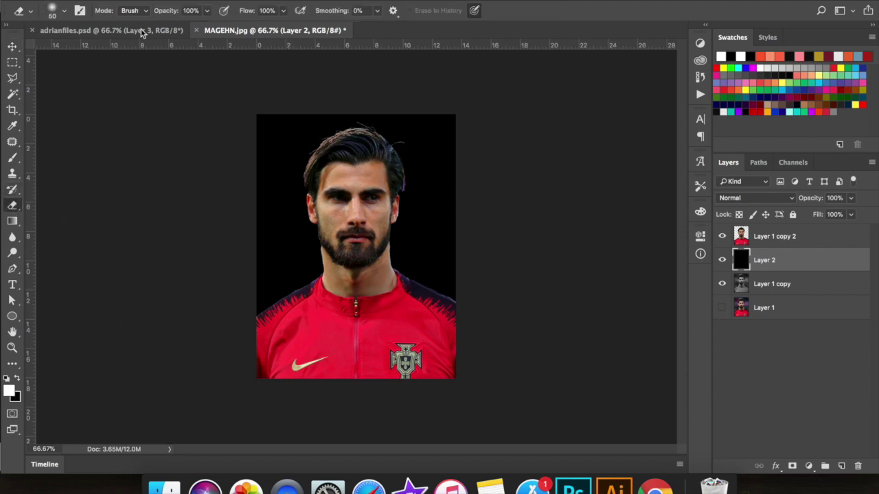
key("bracketright")
key("bracketright")
key("bracketright")
key("bracketright")
key("bracketright")
key("bracketright")
key("bracketright")
key("bracketright")
key("bracketright")
key("bracketleft")
key("bracketleft")
left_click_drag(356, 203, 358, 279)
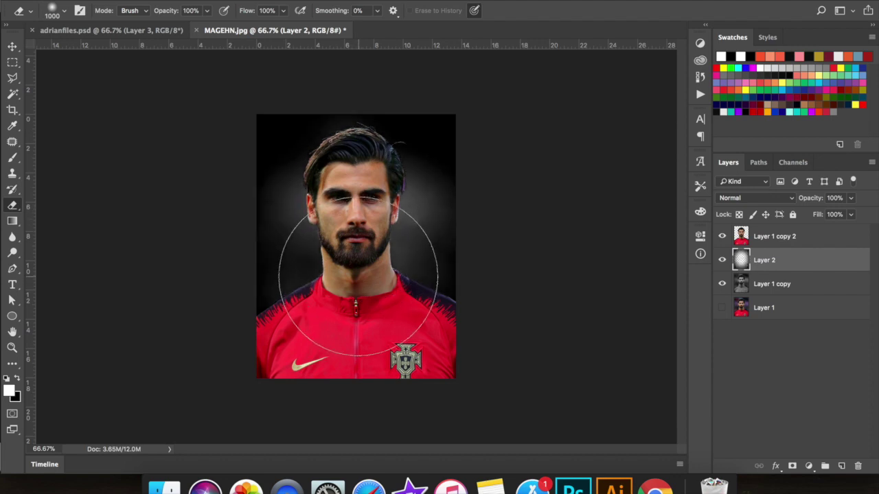
left_click(356, 204)
left_click(358, 188)
left_click(369, 183)
left_click(380, 179)
left_click(7, 52)
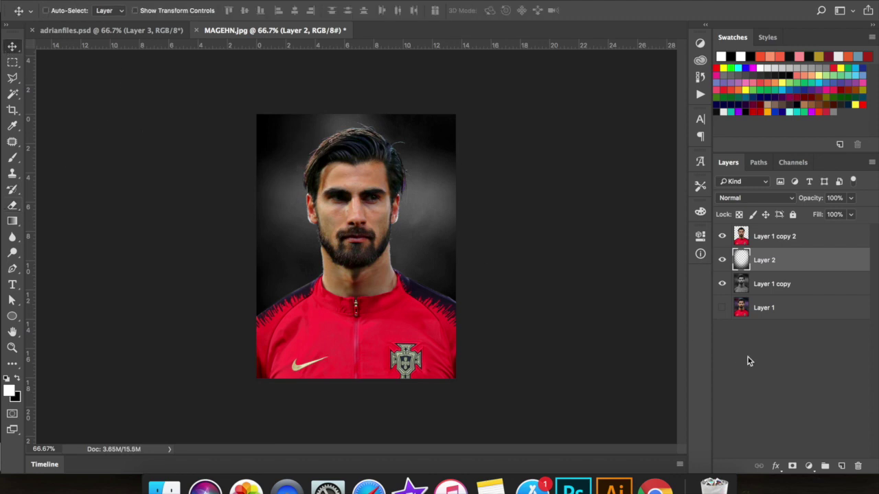
left_click(720, 262)
left_click(720, 262)
- Apply a Gaussian Blur with a 3.0-pixel radius to Layer 1 copy, and reselect the vignette layer
left_click(754, 282)
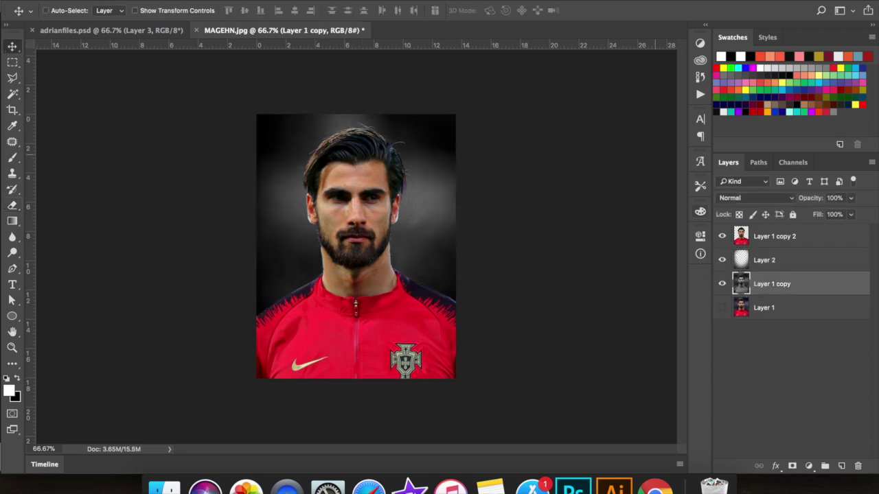
left_click(302, 1)
mouse_move(321, 125)
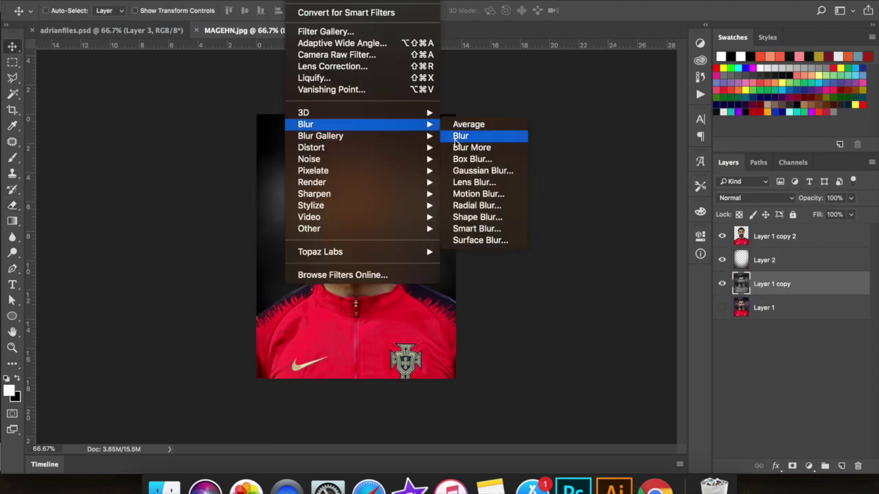
left_click(469, 170)
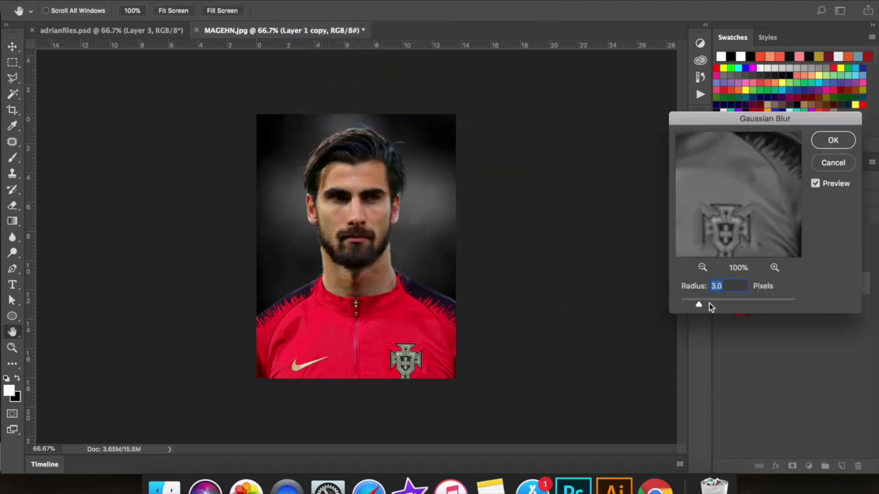
key("Return")
left_click(755, 267)
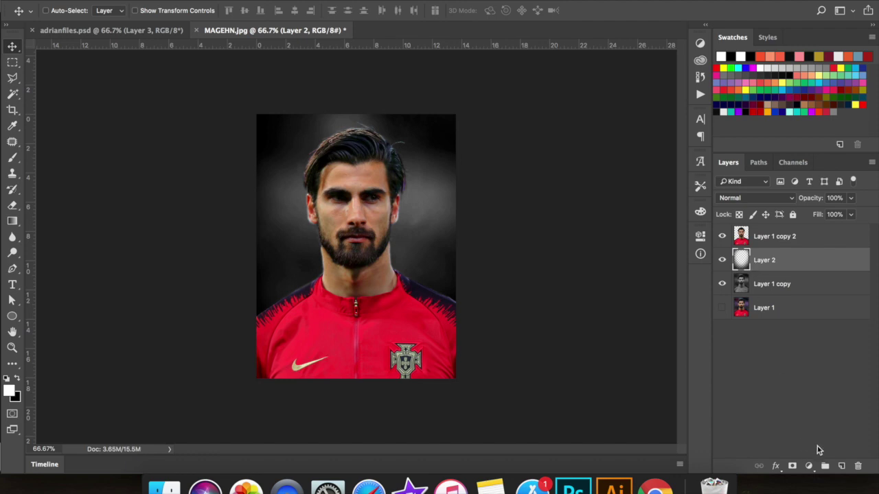
- Add a Curves adjustment above Layer 2 and pull its curve down in the shadows to darken the background
left_click(809, 468)
left_click(804, 293)
left_click_drag(557, 414, 558, 413)
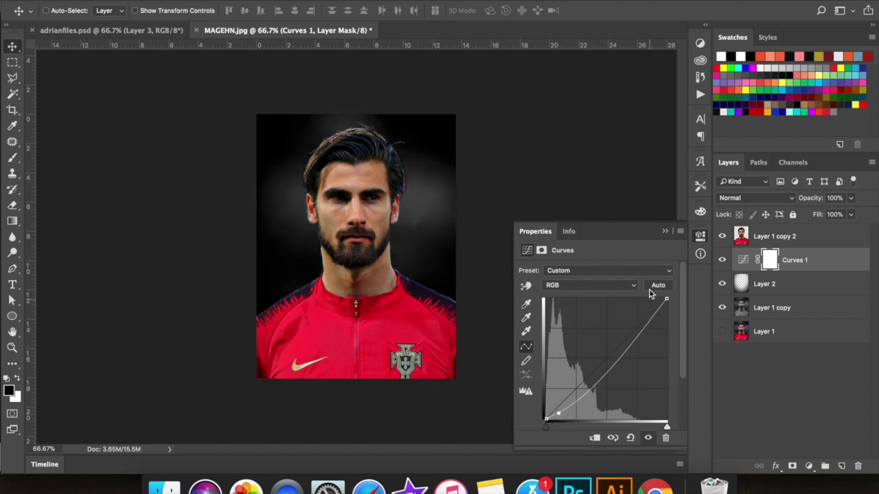
left_click(666, 231)
- Add a layer above Layer 1 copy 2, sample the jersey's red, and paint one 1100 px soft brush spot over the chest
left_click(760, 234)
left_click(839, 465)
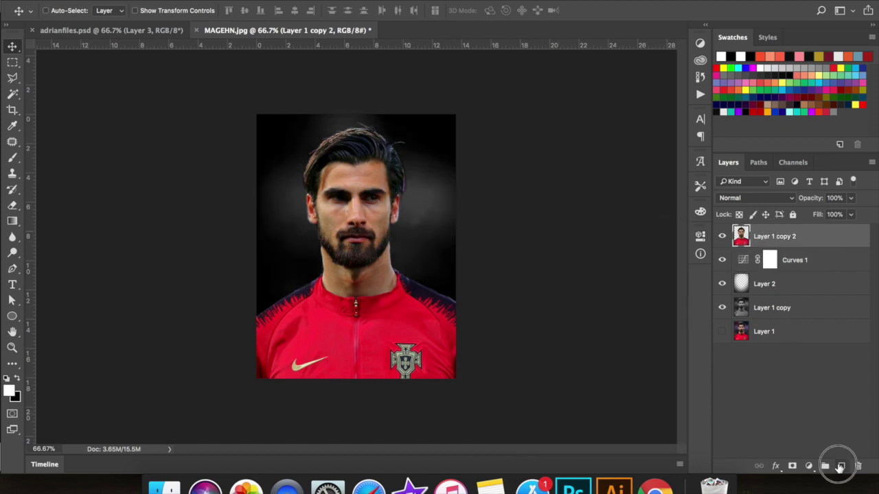
left_click(12, 126)
left_click_drag(346, 332, 274, 325)
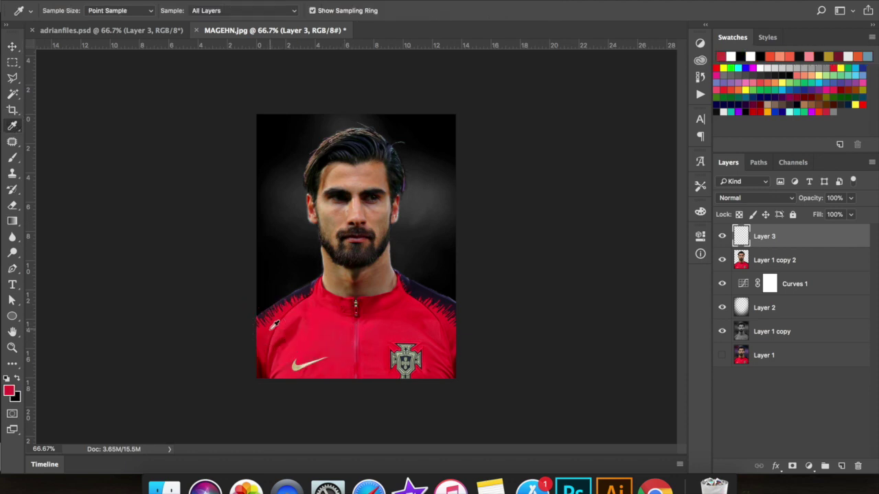
left_click(12, 159)
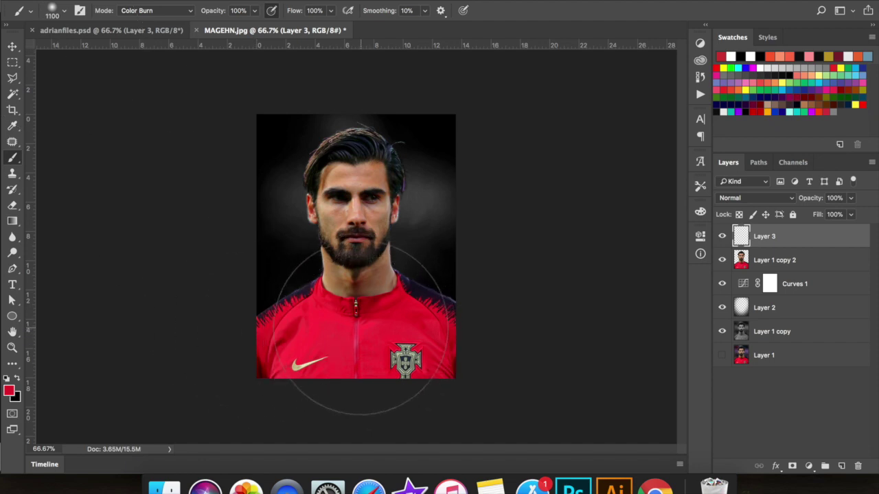
left_click(356, 333)
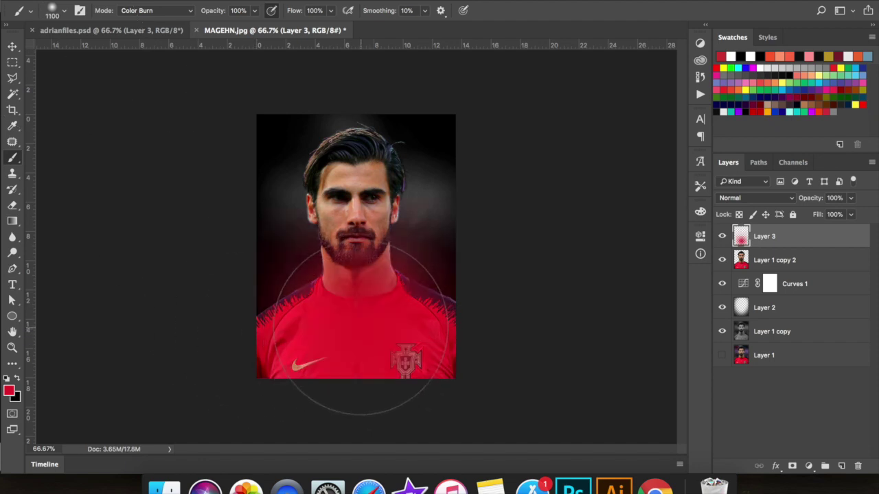
- Set the blend mode of the red glow layer to Screen and lower its fill
left_click(753, 199)
left_click(740, 286)
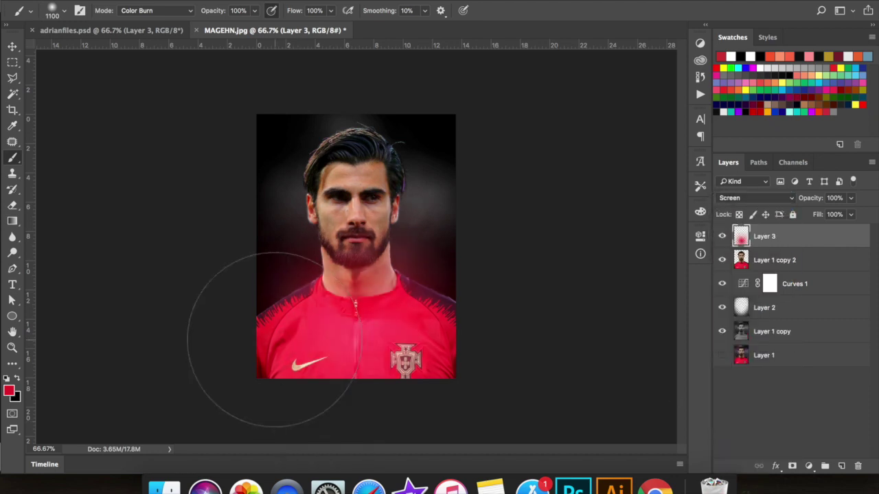
left_click(852, 216)
left_click(835, 229)
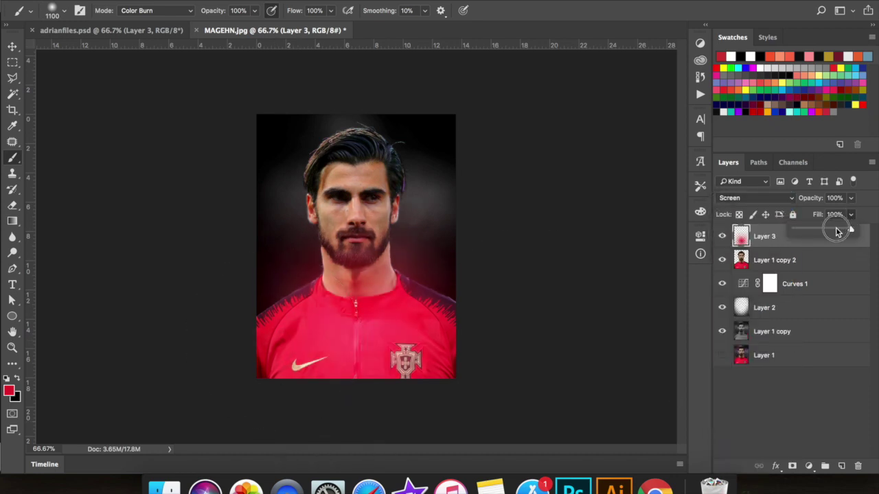
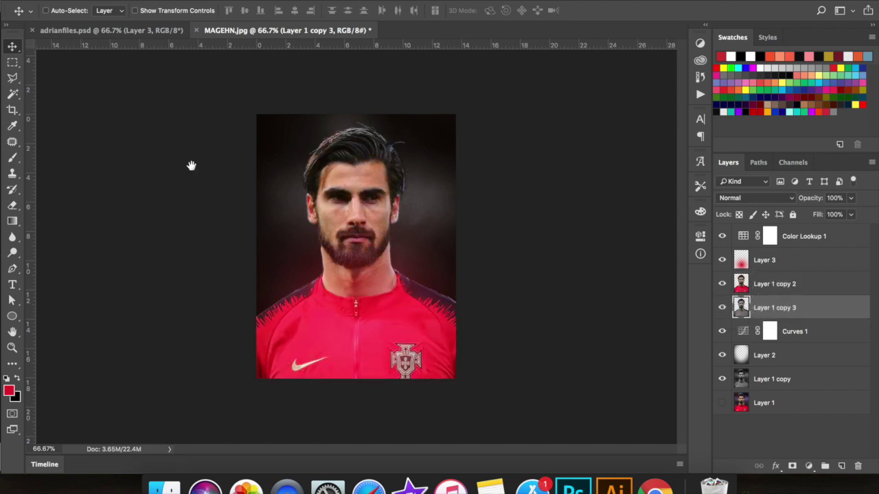
- Erase the coloured face and hair from Layer 1 copy 2 with a reduced soft eraser, exposing the black-and-white copy beneath
double_click(743, 284)
key("Escape")
left_click(13, 206)
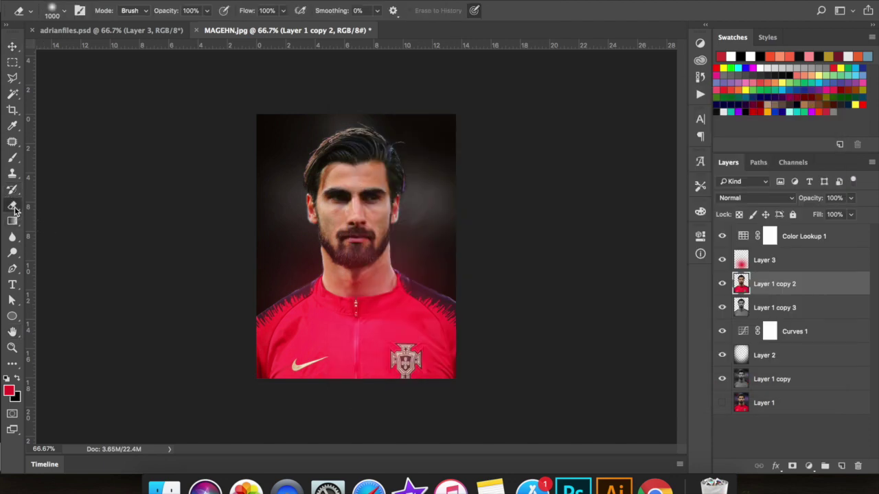
key("[")
key("[")
key("[")
key("[")
key("[")
key("[")
mouse_move(321, 176)
left_mouse_down()
mouse_move(389, 155)
mouse_move(328, 157)
mouse_move(412, 209)
mouse_move(304, 194)
mouse_move(285, 217)
mouse_move(408, 229)
mouse_move(439, 214)
left_mouse_up()
- Erase most of the coloured neck from Layer 1 copy 2 with a harder 100 px eraser
key("super+equal")
key("[")
key("[")
key("[")
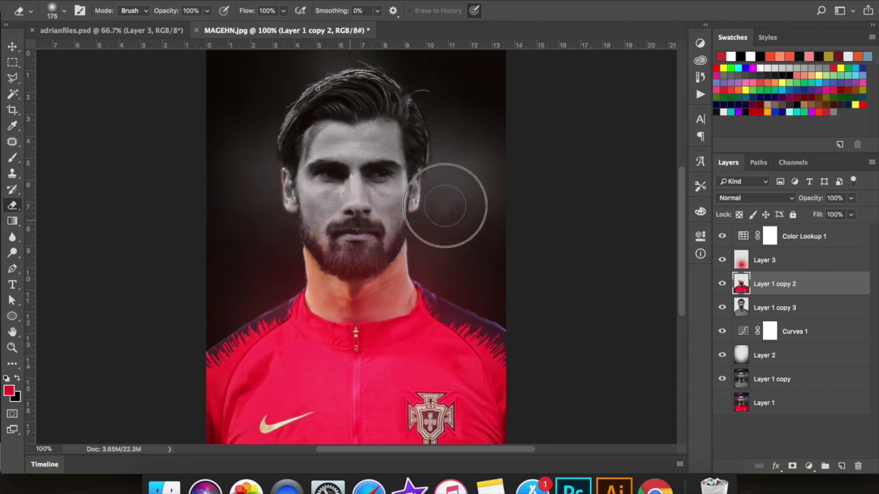
left_click(54, 12)
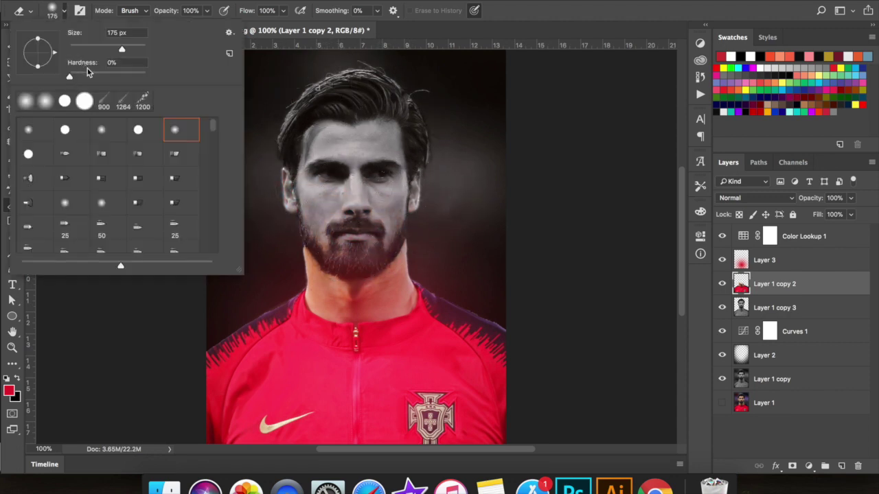
left_click(144, 74)
left_click(50, 10)
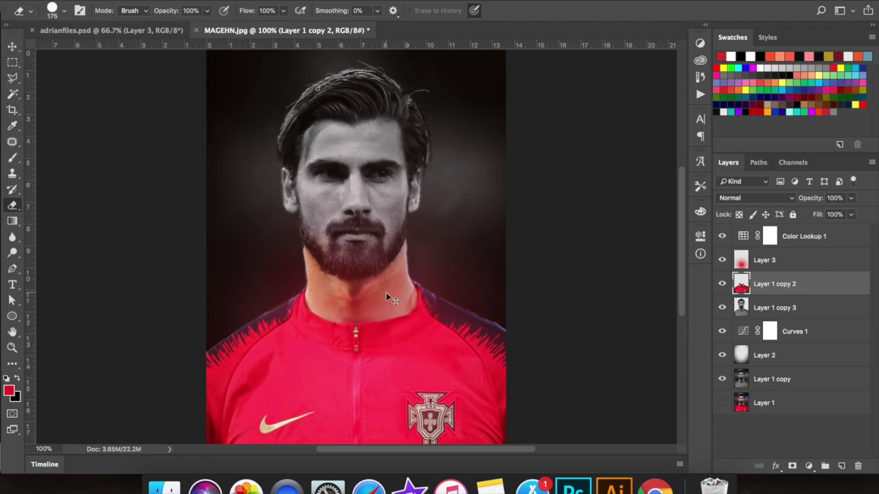
key("super+plus")
key("bracketleft")
key("bracketleft")
key("bracketleft")
mouse_move(258, 236)
left_mouse_down()
mouse_move(275, 269)
mouse_move(365, 286)
mouse_move(281, 233)
mouse_move(440, 248)
mouse_move(446, 234)
mouse_move(427, 298)
mouse_move(352, 323)
mouse_move(298, 320)
mouse_move(278, 288)
mouse_move(295, 340)
mouse_move(312, 354)
mouse_move(358, 356)
mouse_move(423, 305)
left_mouse_up()
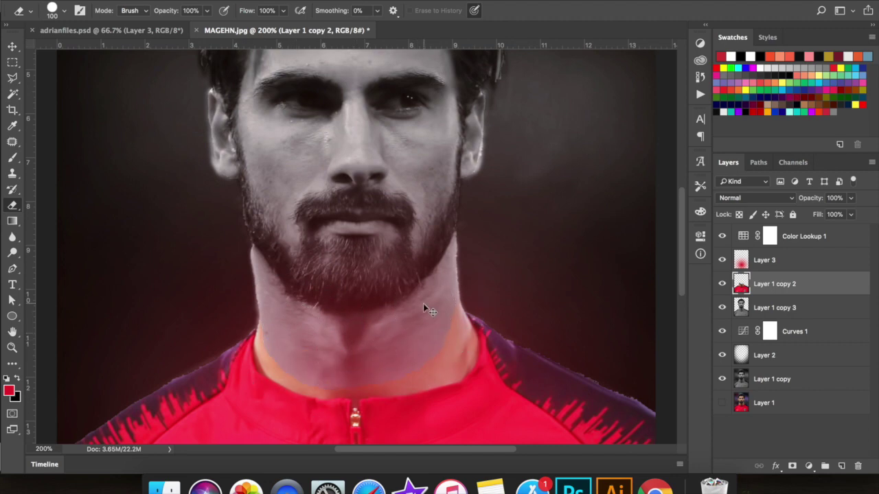
- Erase the remaining coloured skin along the jersey collar on Layer 1 copy 2 with a small eraser, ending at 10 px
key("super+plus")
key("super+plus")
scroll(423, 304, "down", 5)
key("bracketleft")
key("bracketleft")
key("bracketleft")
key("bracketleft")
mouse_move(388, 239)
left_mouse_down()
mouse_move(370, 257)
mouse_move(483, 233)
mouse_move(510, 208)
mouse_move(522, 164)
mouse_move(488, 91)
left_mouse_up()
key("bracketright")
key("bracketright")
mouse_move(484, 126)
left_mouse_down()
mouse_move(486, 148)
mouse_move(351, 224)
mouse_move(366, 232)
mouse_move(287, 251)
mouse_move(190, 225)
mouse_move(157, 232)
mouse_move(108, 186)
mouse_move(114, 90)
left_mouse_up()
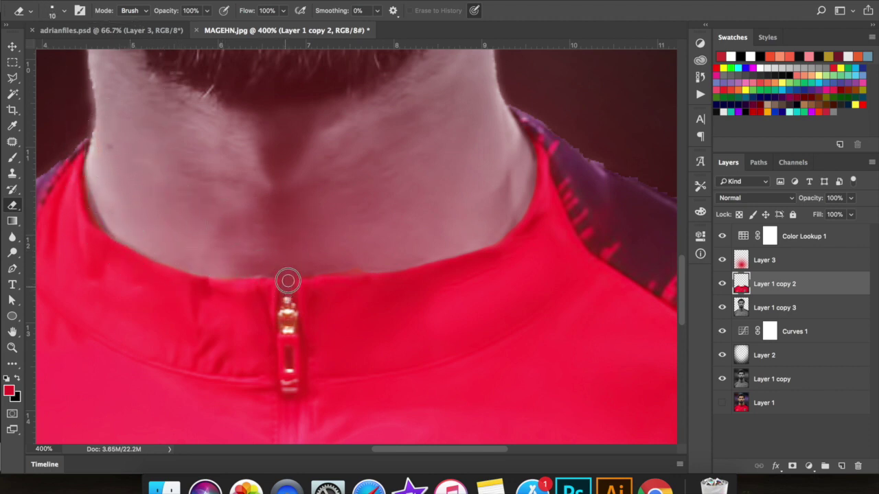
key("super+minus")
key("super+minus")
key("super+minus")
key("super+minus")
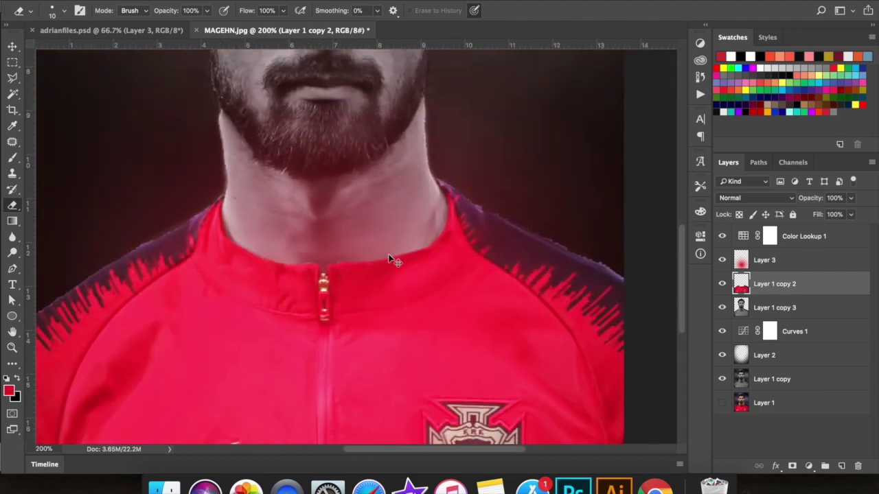
key("super+plus")
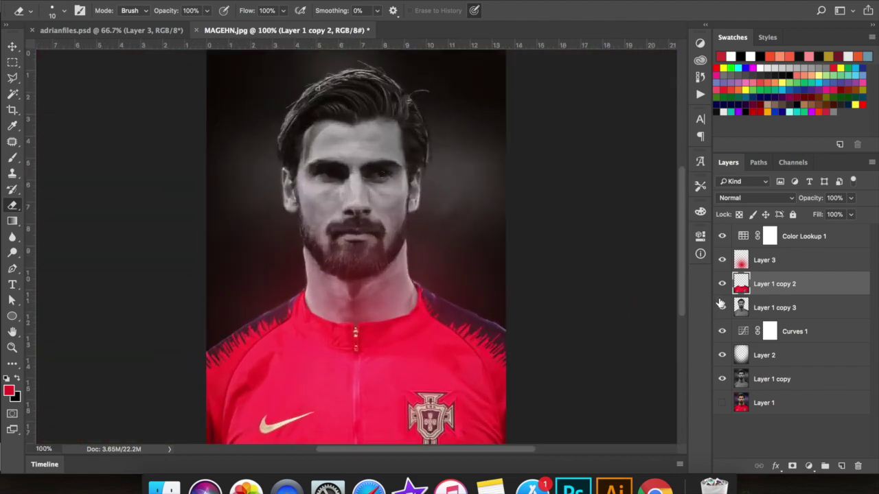
- Try to patch a small spot in the bright hair edge on Layer 1 copy 3 using a Content-Aware patch
left_click(740, 310)
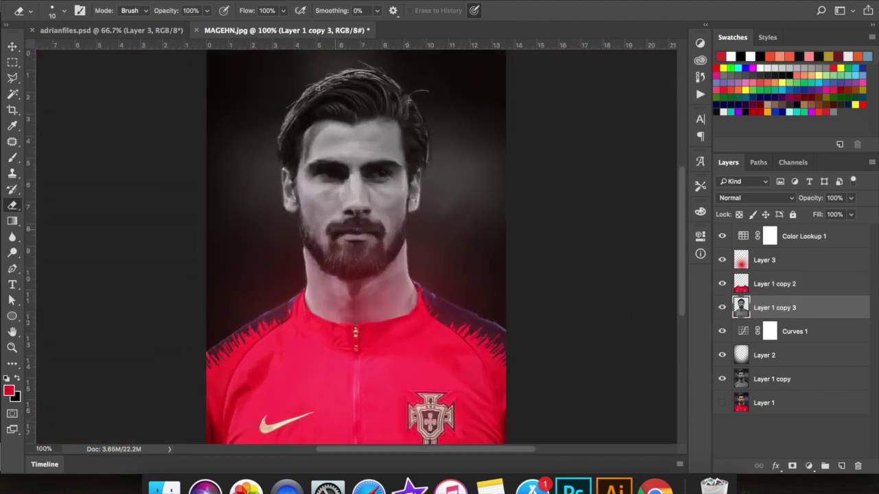
left_click(12, 143)
key("super+plus")
key("super+plus")
key("super+plus")
key("super+plus")
scroll(411, 160, "up", 6)
scroll(412, 159, "left", 2)
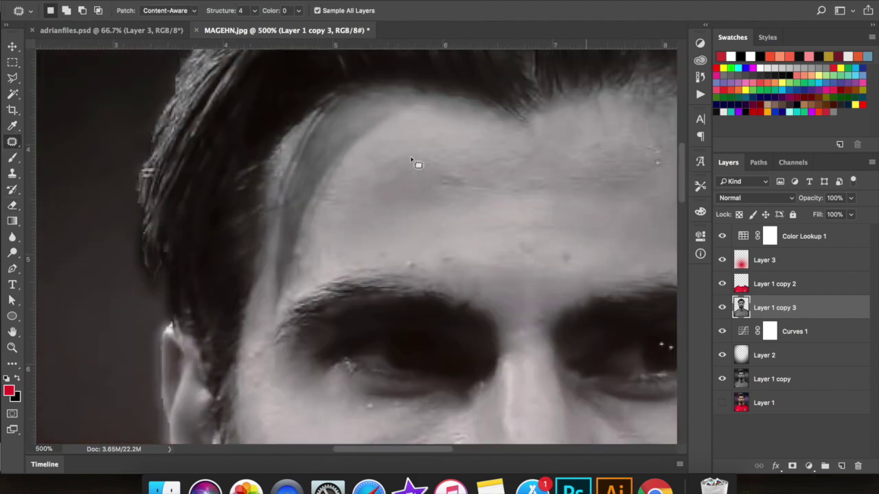
scroll(416, 163, "up", 10)
mouse_move(349, 158)
left_mouse_down()
mouse_move(388, 182)
mouse_move(370, 200)
mouse_move(341, 177)
mouse_move(358, 161)
mouse_move(428, 174)
left_mouse_up()
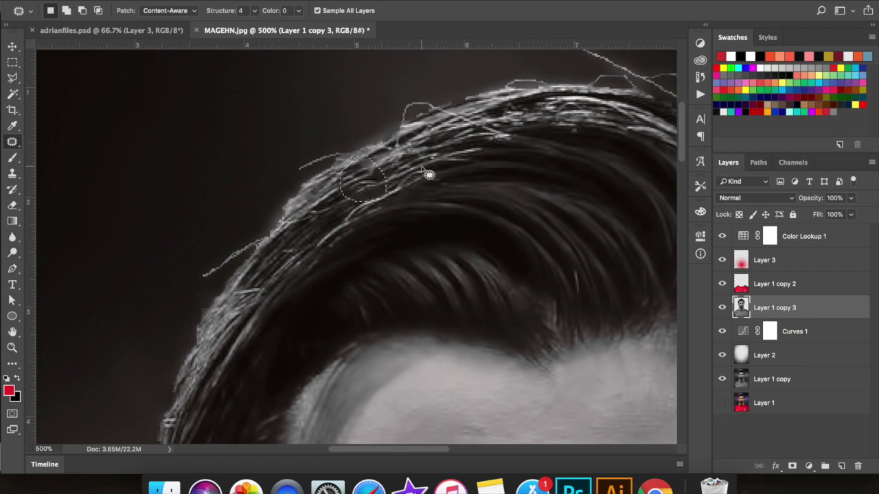
key("super+minus")
key("super+minus")
key("super+minus")
key("super+minus")
key("super+minus")
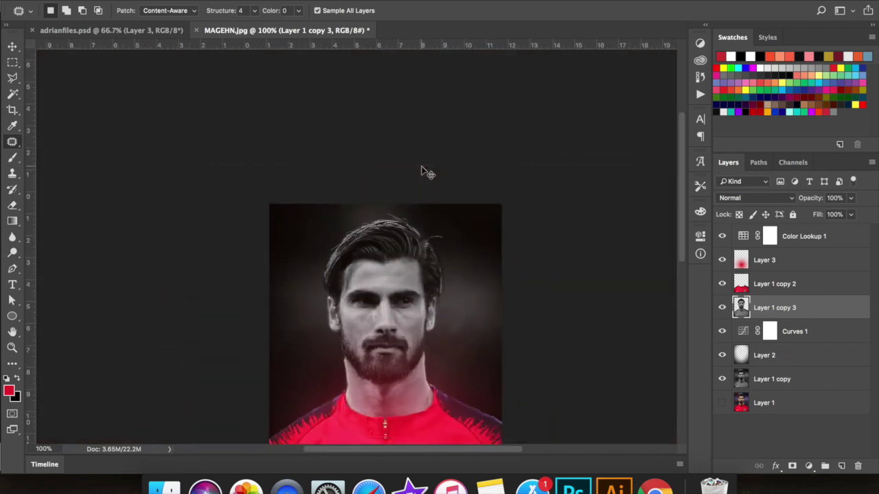
- Copy the man from Layer 1 using Layer 1 copy 3's outline, place the copy beneath Layer 1 copy 3, and compare that layer off and on
left_click(742, 311, "ctrl")
left_click(742, 403)
left_click(722, 404)
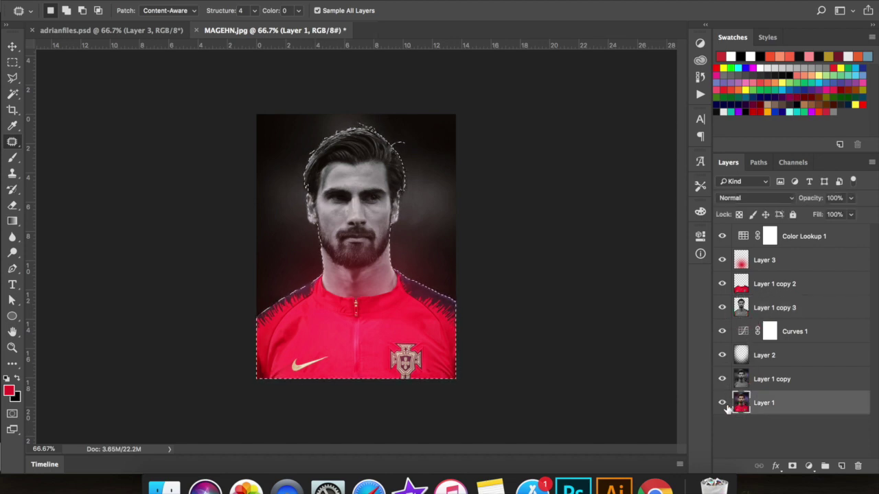
key("ctrl+j")
left_click_drag(742, 398, 742, 315)
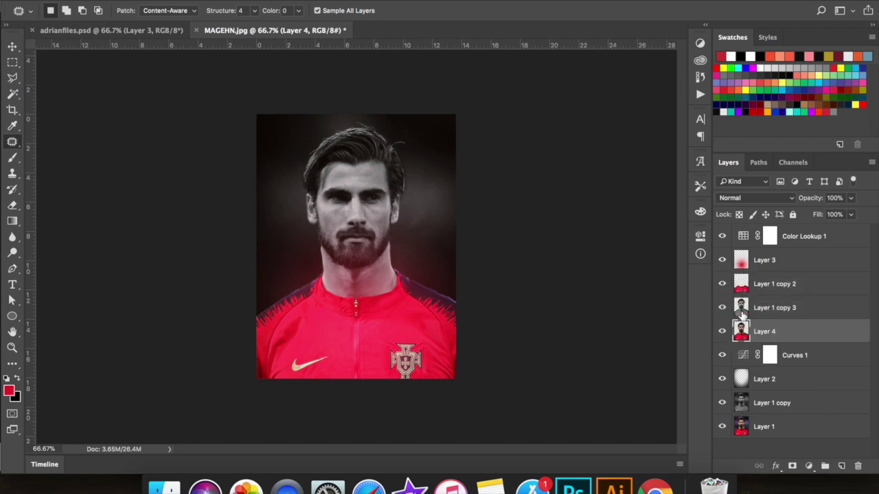
left_click(722, 308)
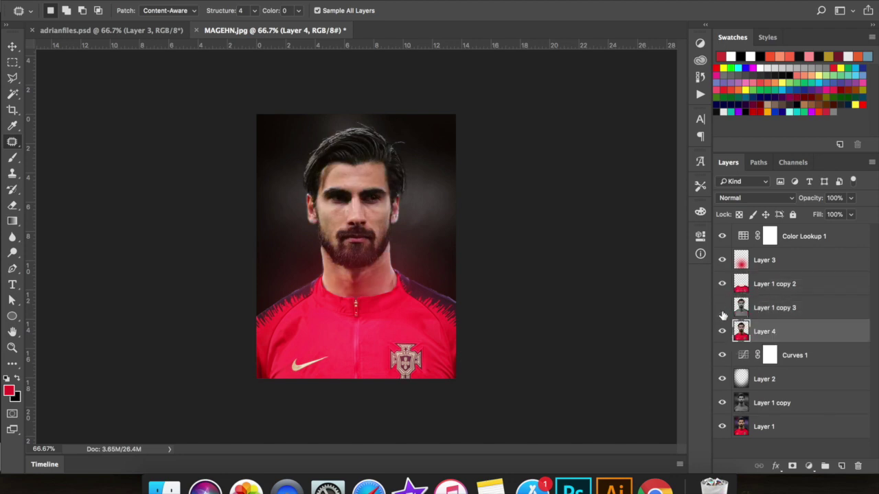
left_click(722, 309)
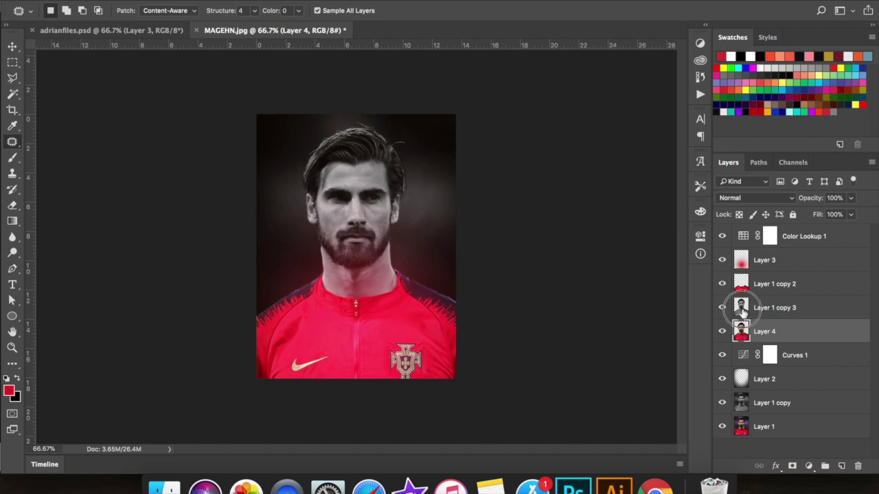
left_click(741, 311)
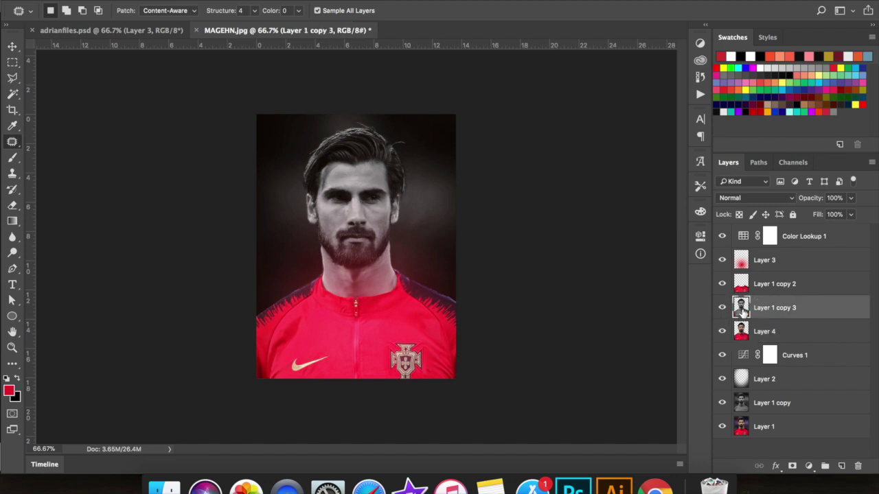
- Add a text layer above Color Lookup 1 reading FUSSBALLWALLPAPERS
left_click(769, 238)
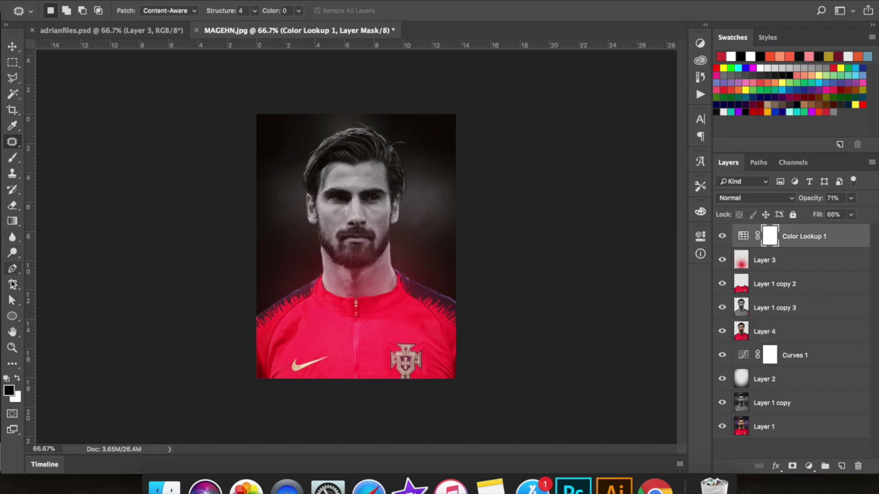
left_click(12, 283)
left_click(283, 251)
type("FUSSBALLGA")
key("BackSpace")
key("BackSpace")
type("GAL")
key("BackSpace")
key("BackSpace")
key("BackSpace")
key("BackSpace")
type("QAL")
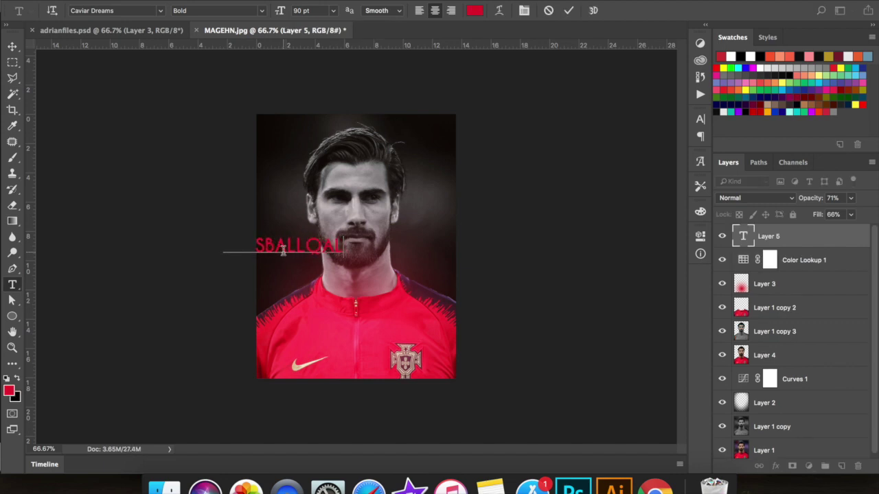
key("BackSpace")
key("BackSpace")
key("BackSpace")
type("U")
type("ALLPAPER")
type("S")
- Set the FUSSBALLWALLPAPERS text to 20 pt and recolour it white
key("super+a")
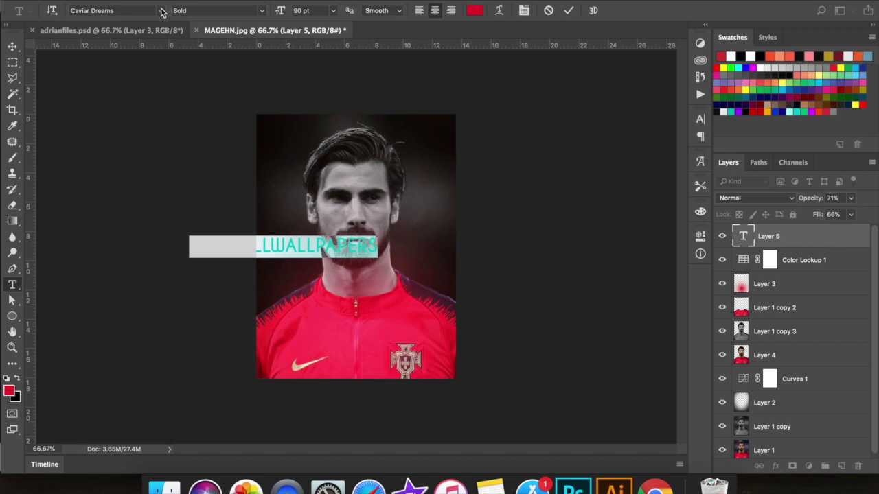
left_click(161, 11)
left_click(267, 14)
type("20")
key("Return")
left_click(12, 47)
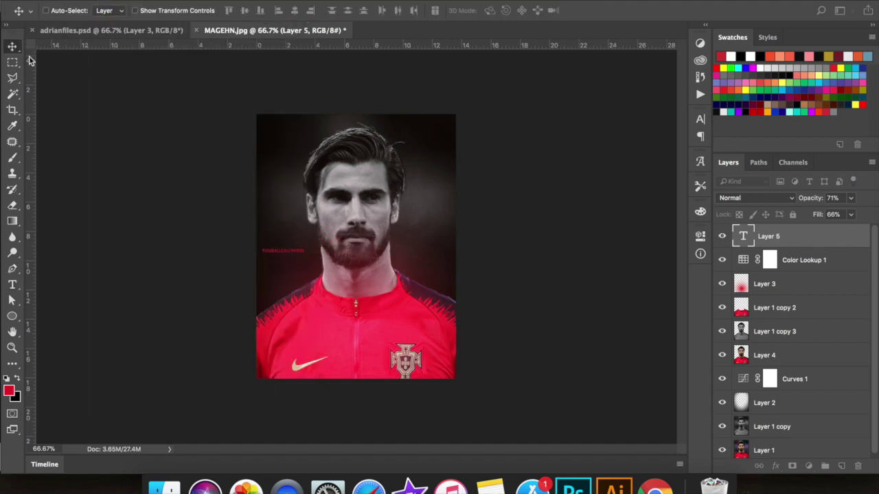
left_click(724, 112)
left_click(20, 379)
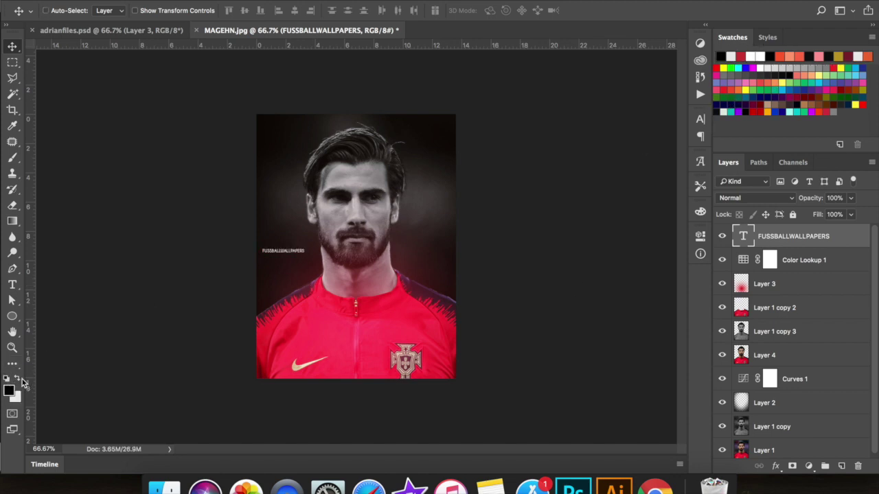
- Reorder the text layer beneath Layer 4 and place the text beside the neck, above the shoulder with the team crest
left_click_drag(790, 239, 788, 360)
key("super+plus")
key("super+plus")
left_click_drag(219, 273, 600, 312)
key("super+minus")
key("super+minus")
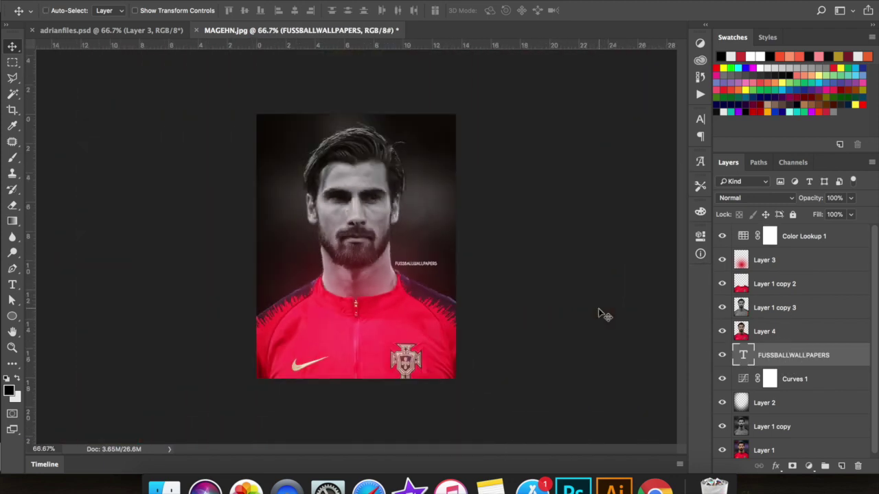
- Lower the text layer's fill to 37% and check the picture at 100% zoom
left_click(851, 215)
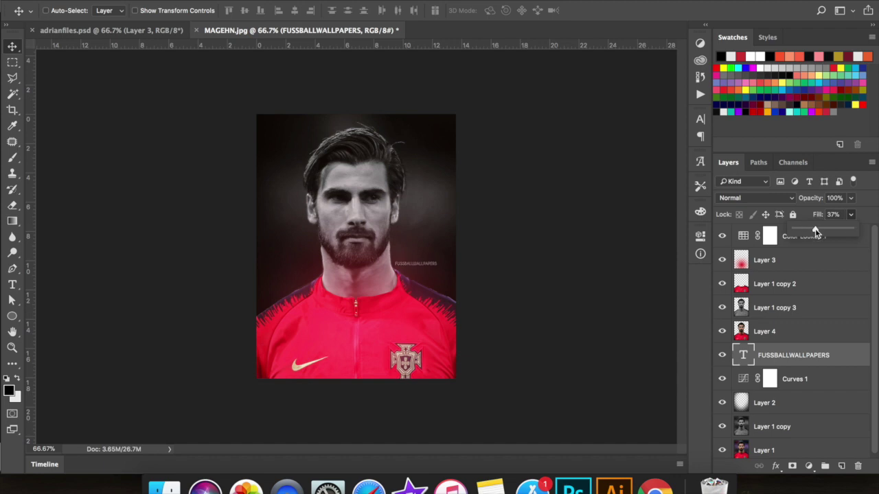
left_click(618, 246)
key("super+1")
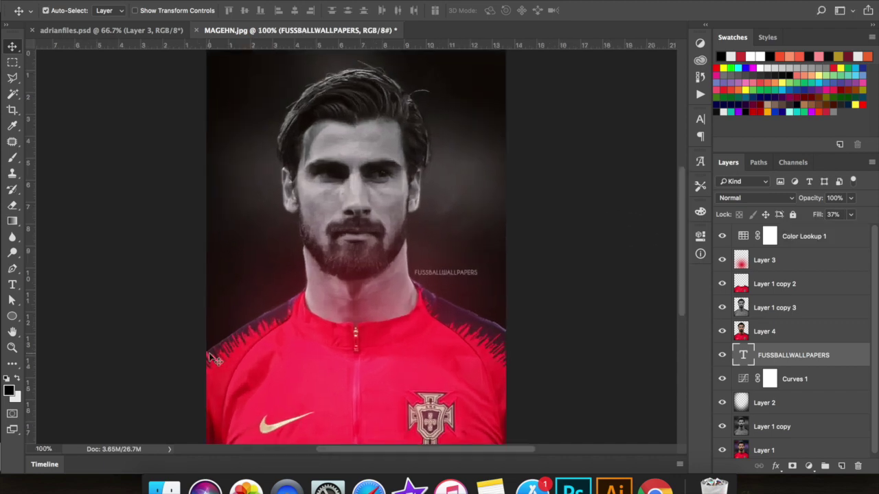
key("super+minus")
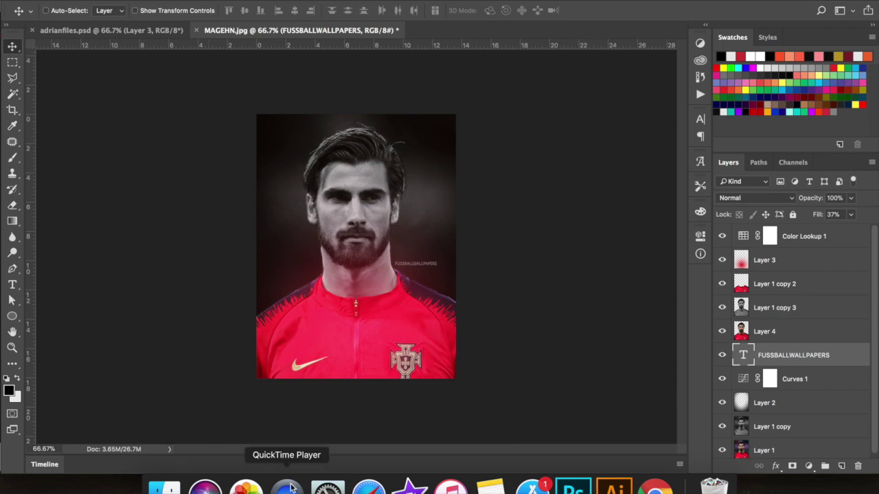
right_click(290, 487)
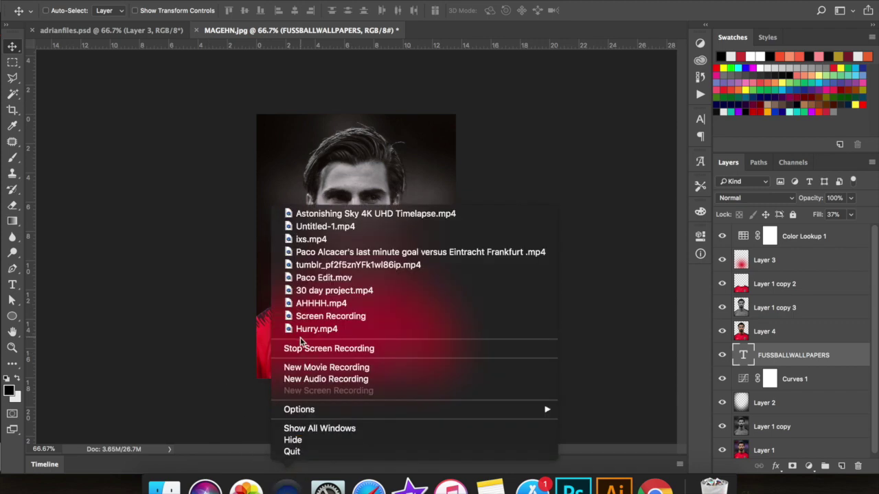